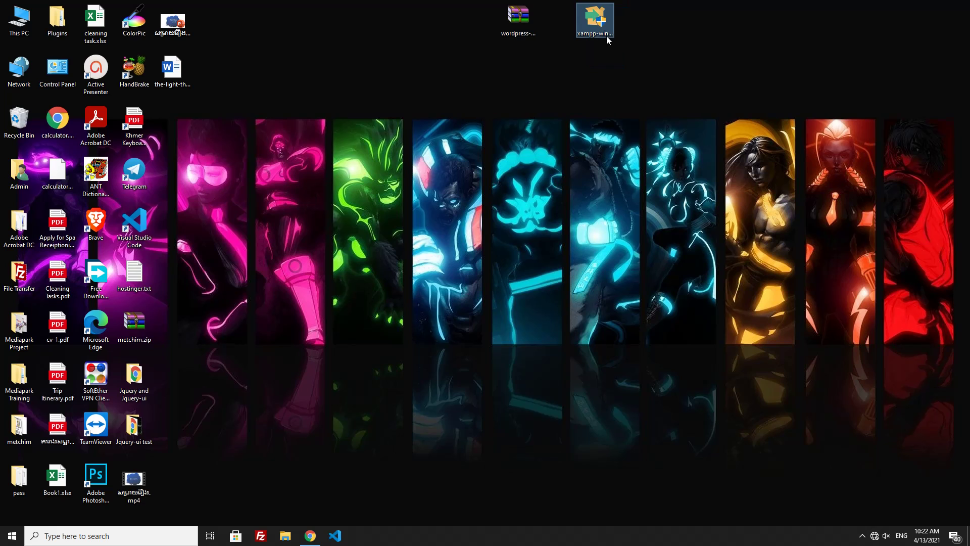
- Browse File Explorer to the C:\xampp\htdocs folder
left_click(604, 82)
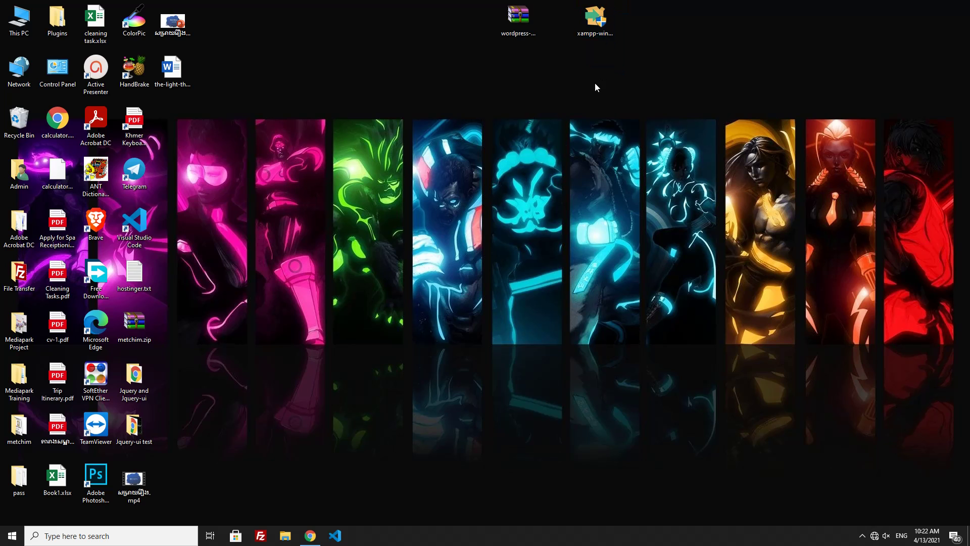
left_click(280, 540)
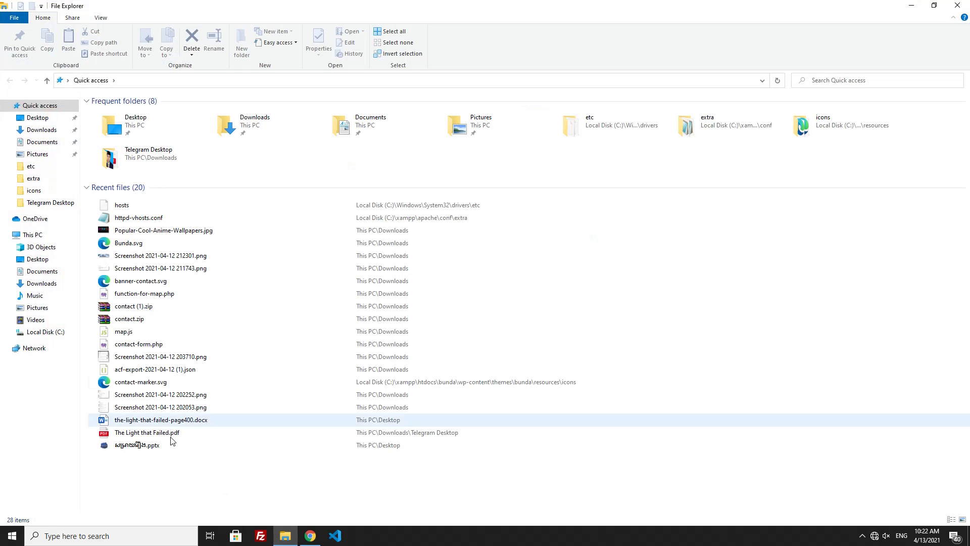
left_click(57, 333)
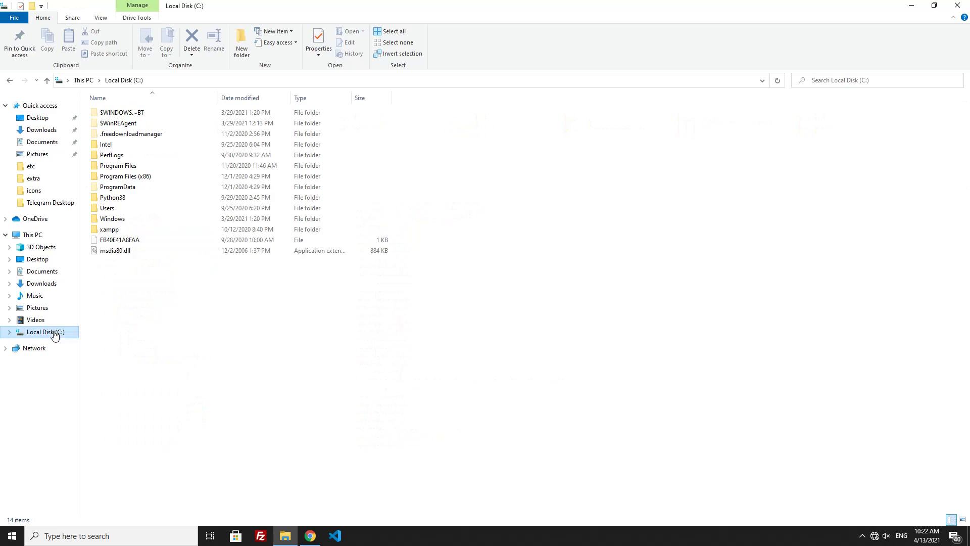
left_click(110, 230)
double_click(110, 230)
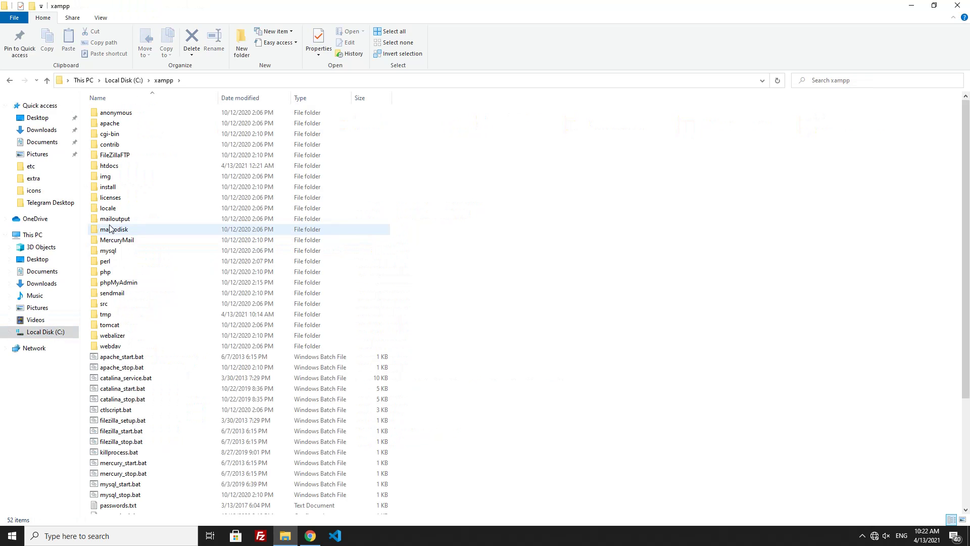
double_click(110, 157)
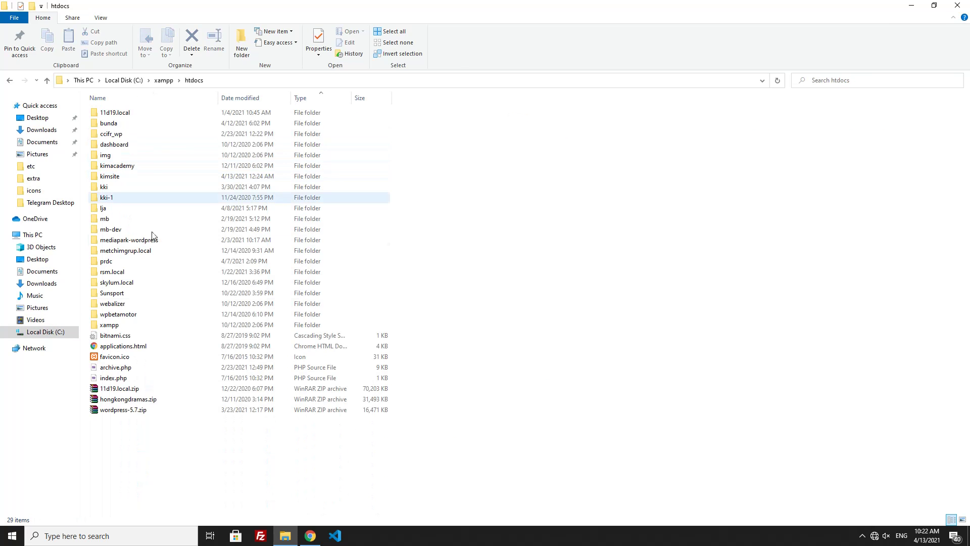
left_click_drag(207, 464, 164, 103)
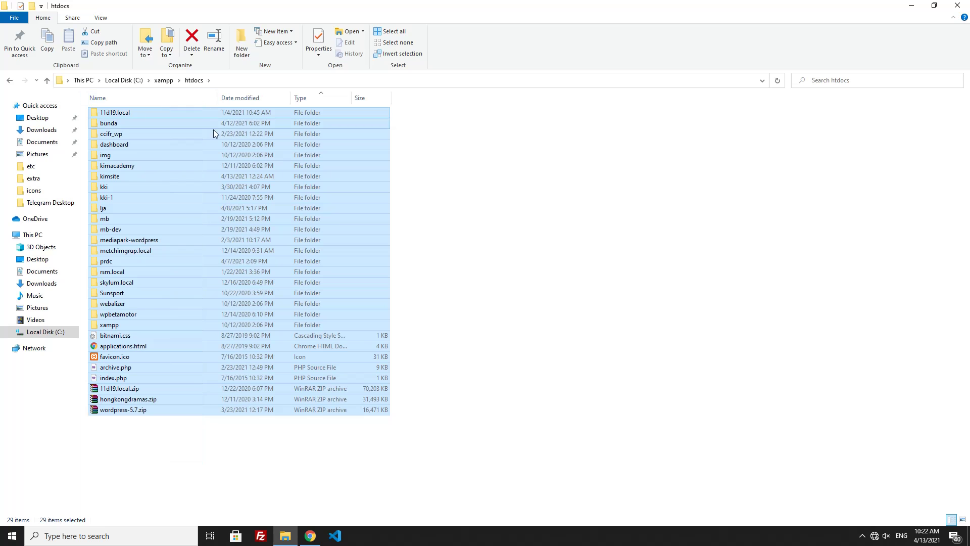
left_click(469, 170)
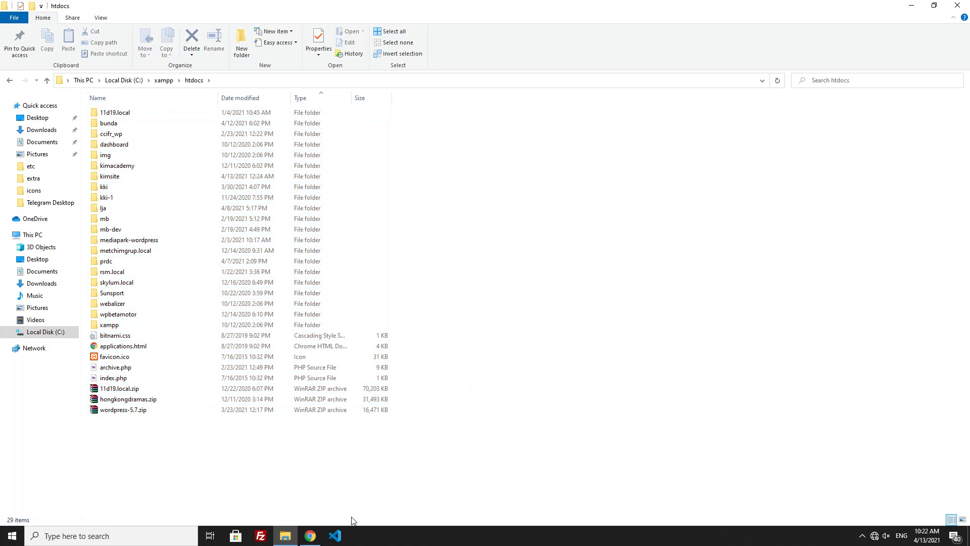
- Minimize the htdocs window and launch XAMPP Control Panel from Start search
left_click(907, 5)
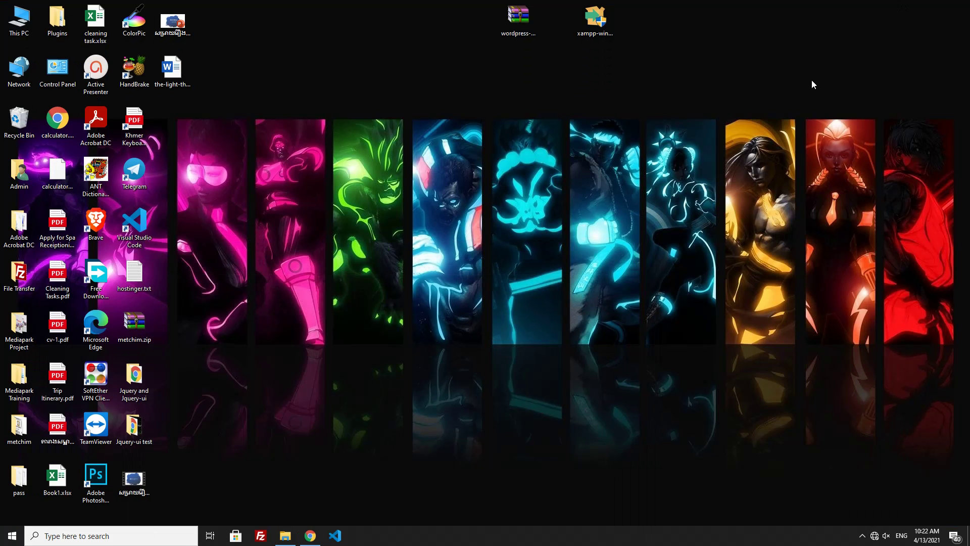
left_click(121, 535)
type("x")
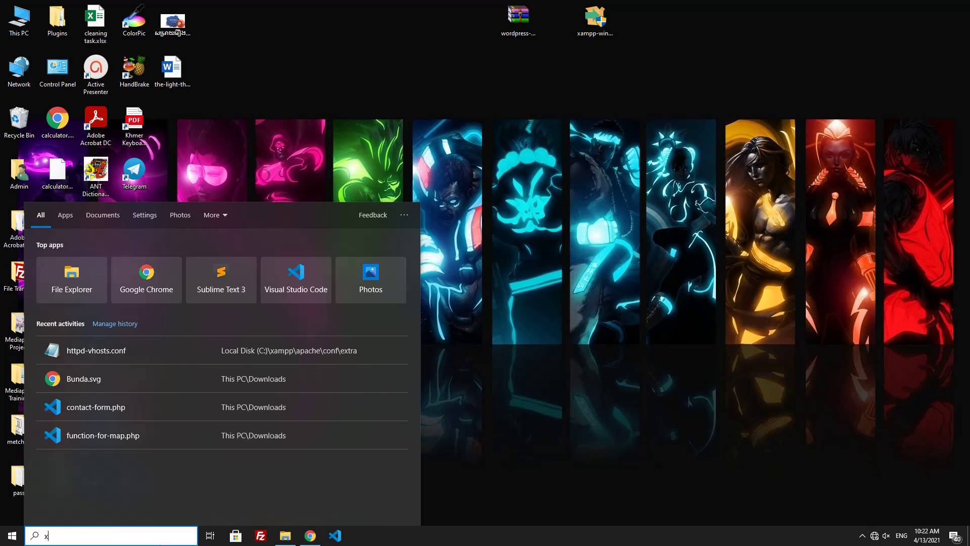
type("amp")
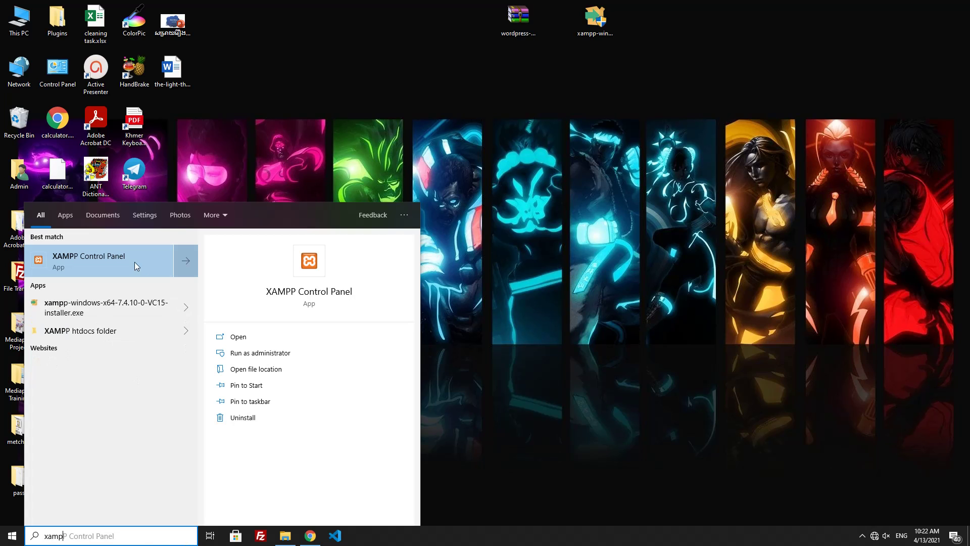
left_click(137, 266)
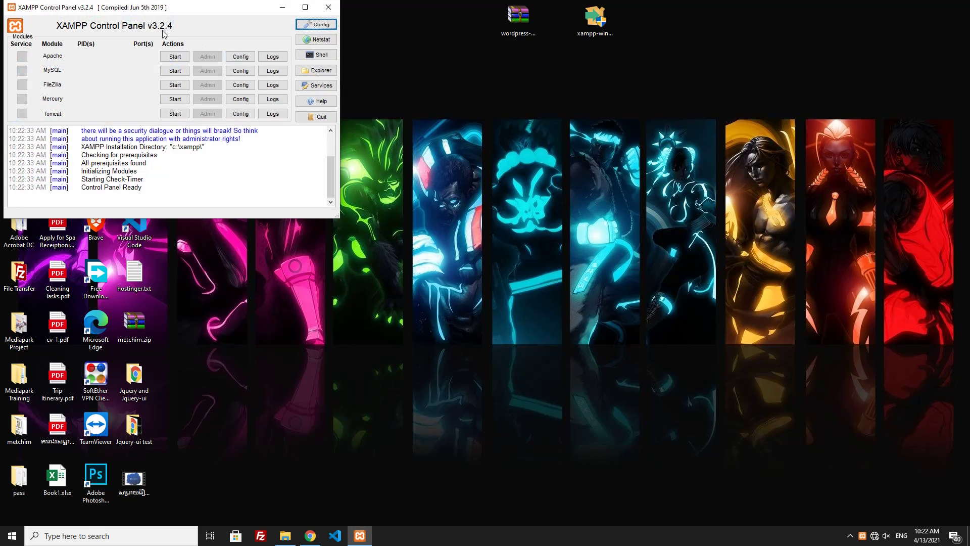
- Start the Apache and MySQL servers, then minimize the control panel
left_click(175, 56)
left_click(175, 70)
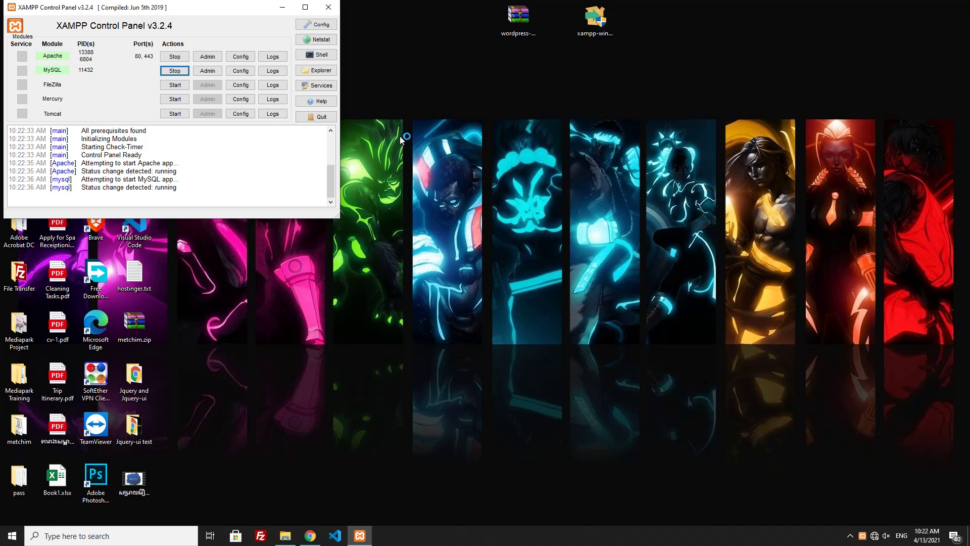
left_click_drag(192, 10, 423, 94)
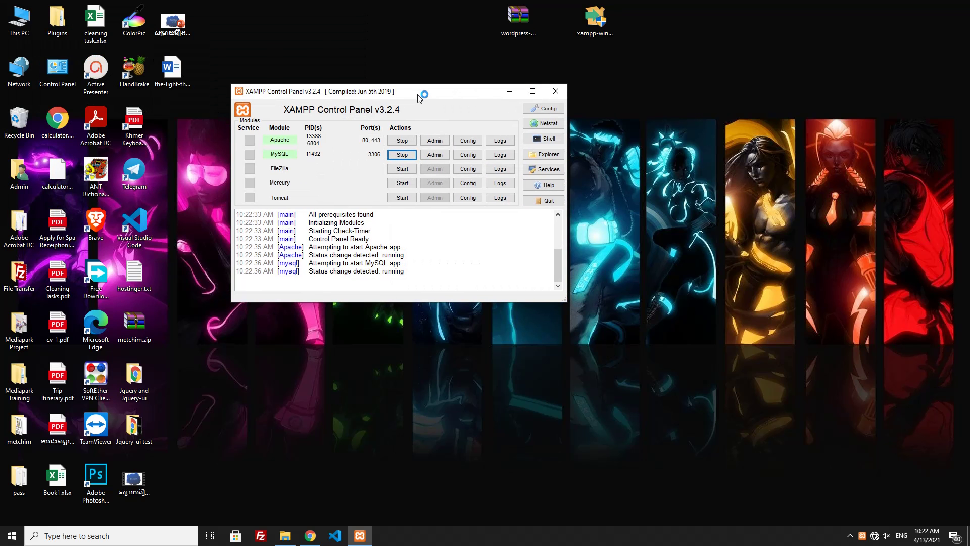
left_click(506, 93)
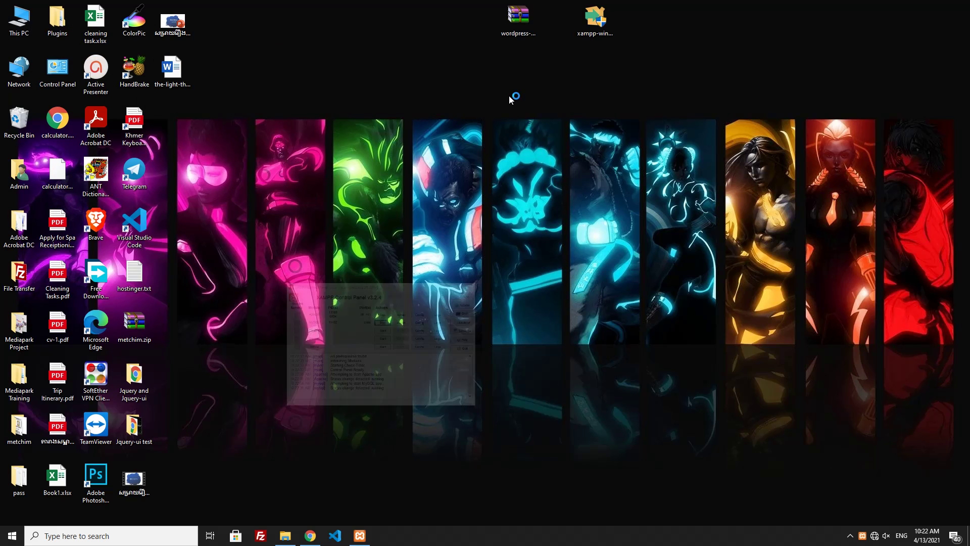
- Extract wordpress-5.7.zip directly into htdocs
left_click(286, 537)
left_click(130, 412)
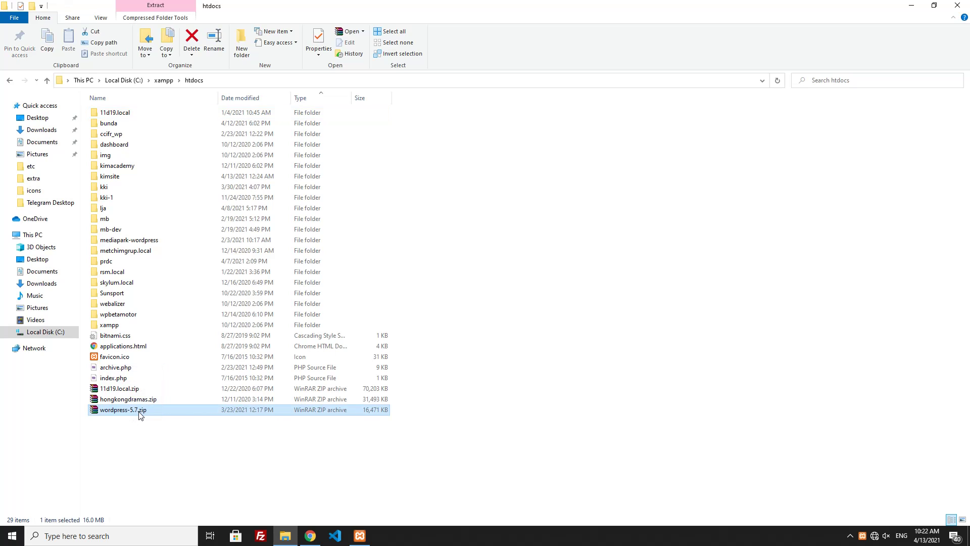
right_click(140, 414)
left_click(161, 257)
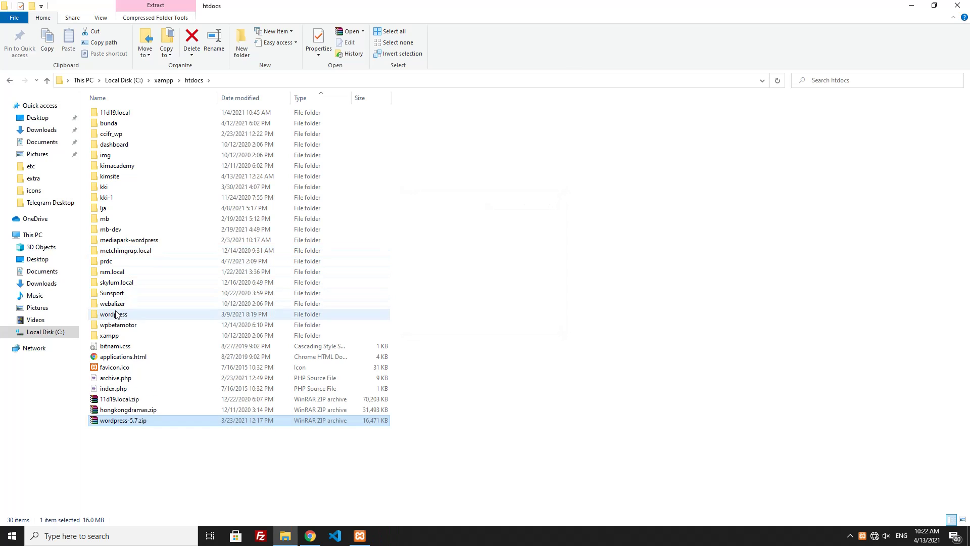
- Rename the extracted wordpress folder to kim
left_click(100, 316)
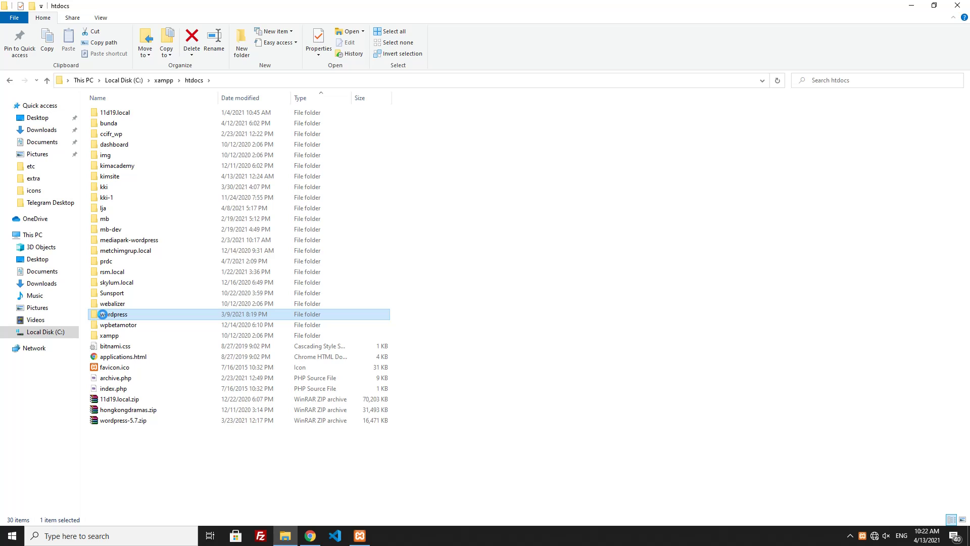
right_click(106, 315)
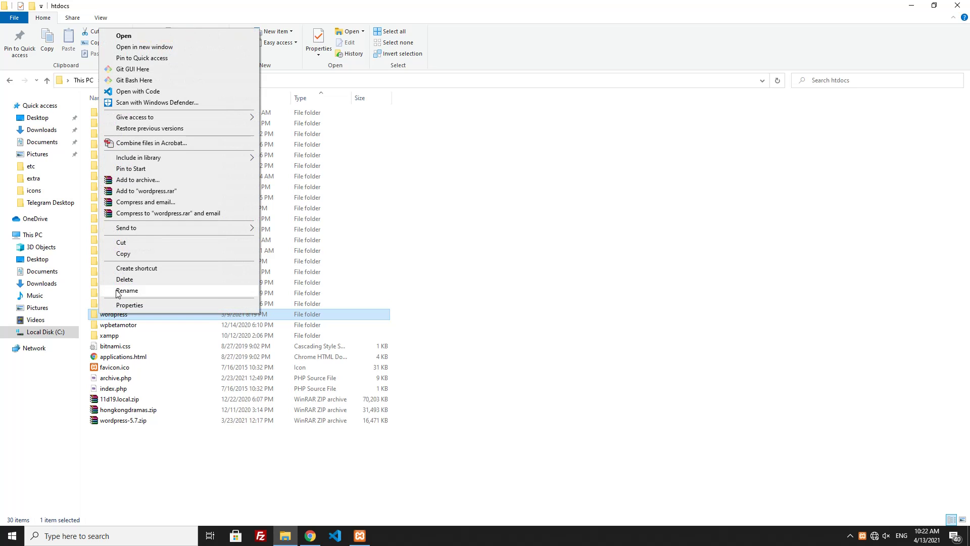
left_click(117, 293)
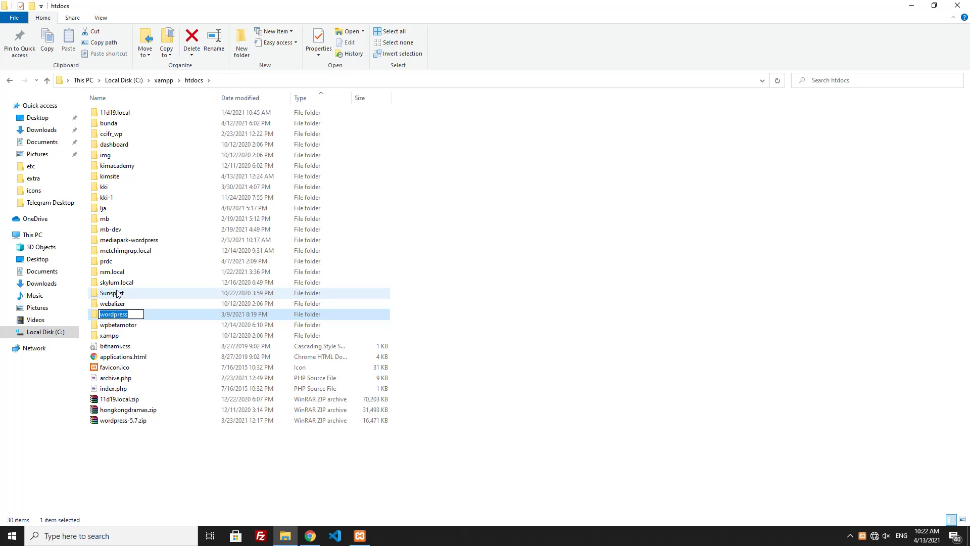
type("kim")
key("Return")
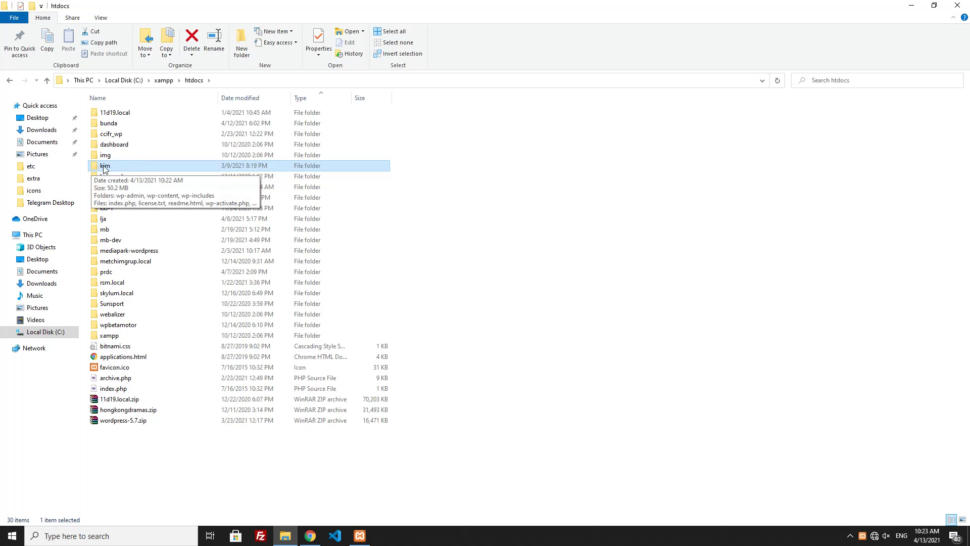
- Load localhost in the browser and open phpMyAdmin
left_click(310, 536)
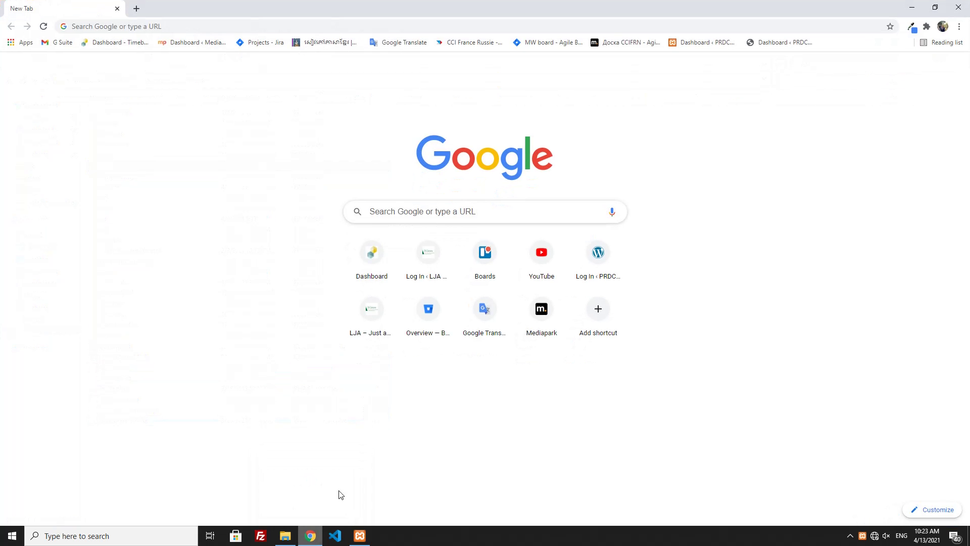
left_click(166, 27)
type("l")
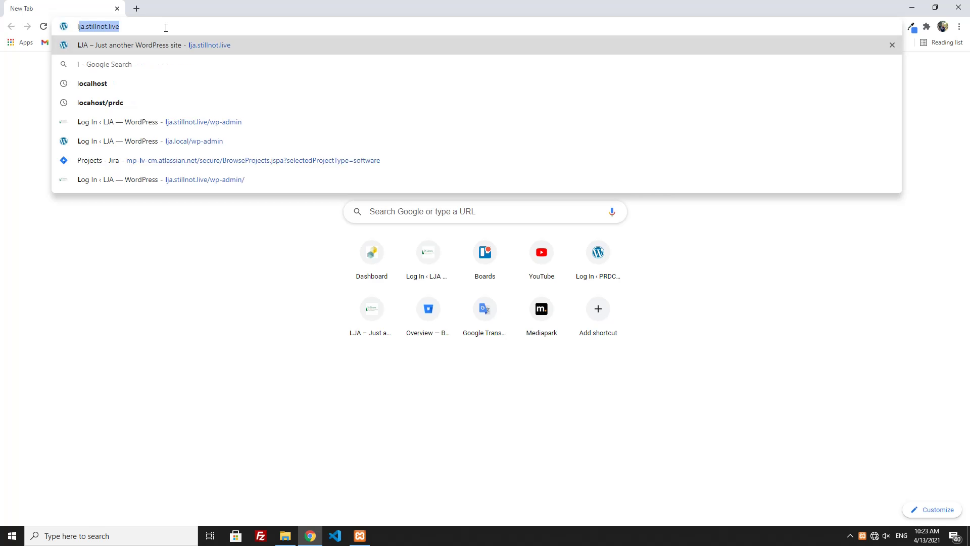
type("ocalhost")
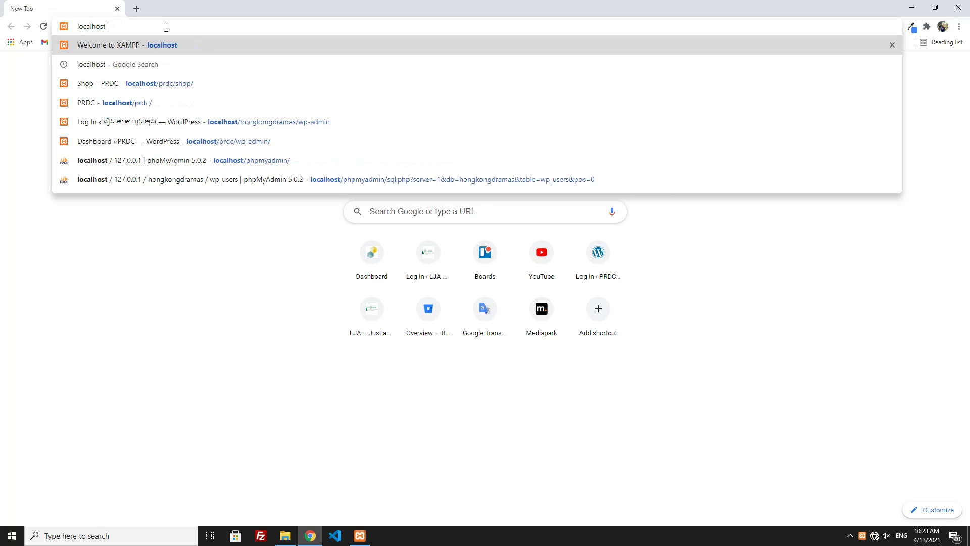
key("Return")
left_click(710, 58)
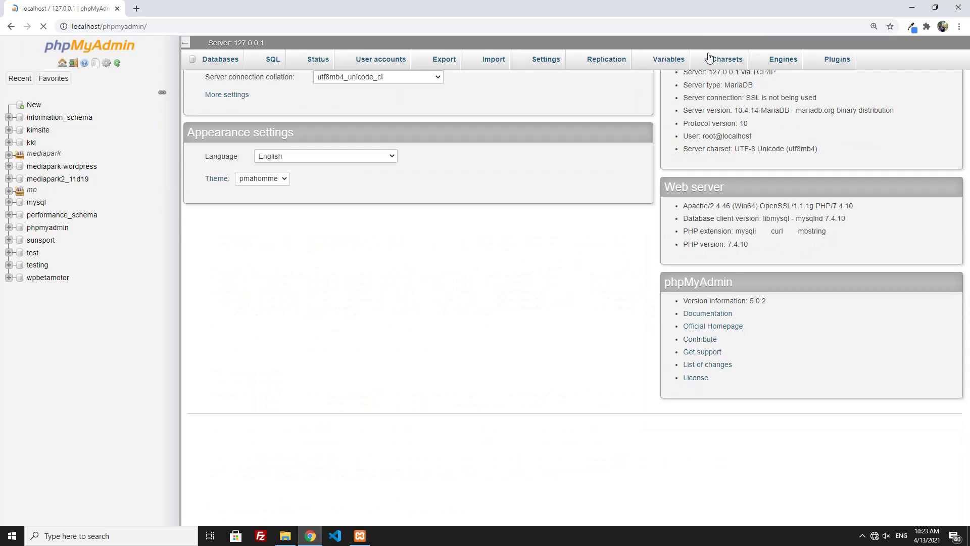
- Create a new database named kim with utf8mb4_general_ci collation
left_click(33, 105)
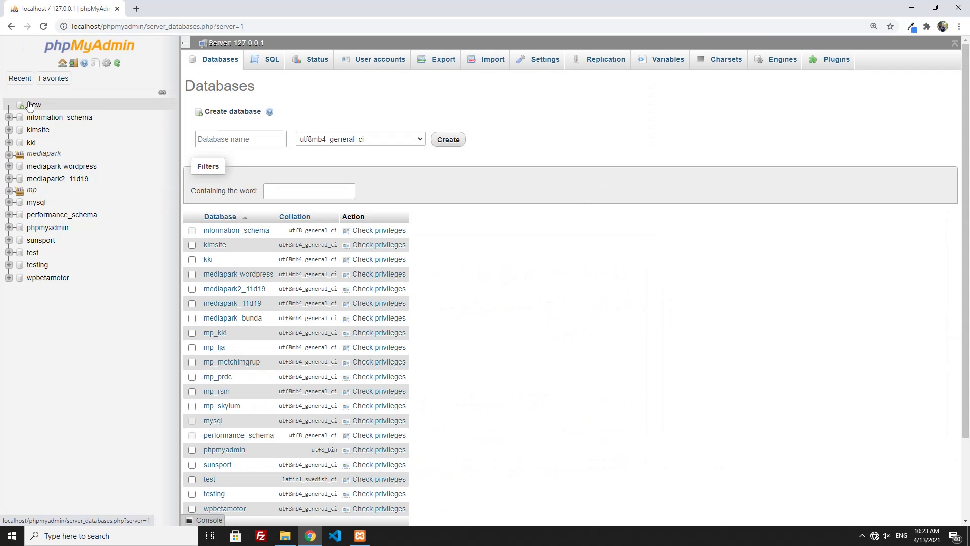
left_click(223, 143)
type("kim")
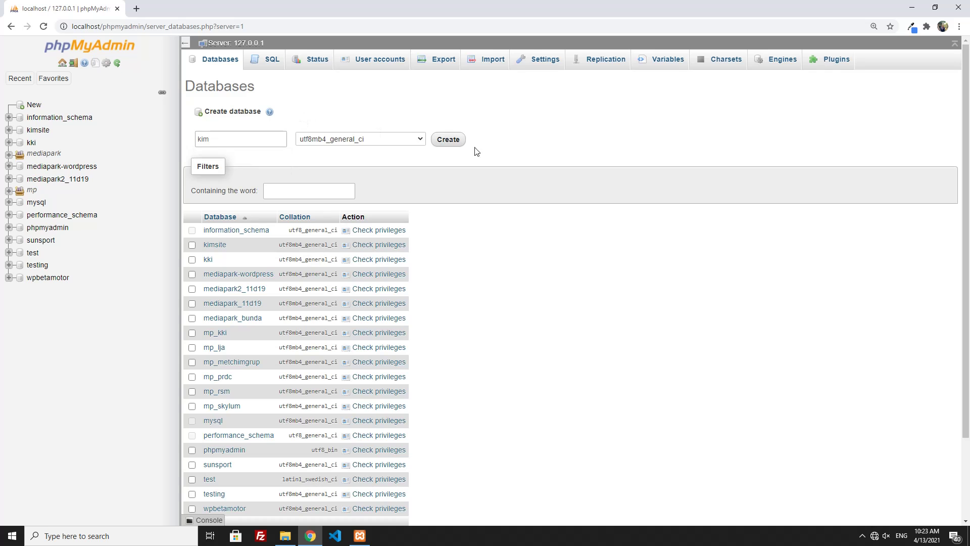
left_click(452, 145)
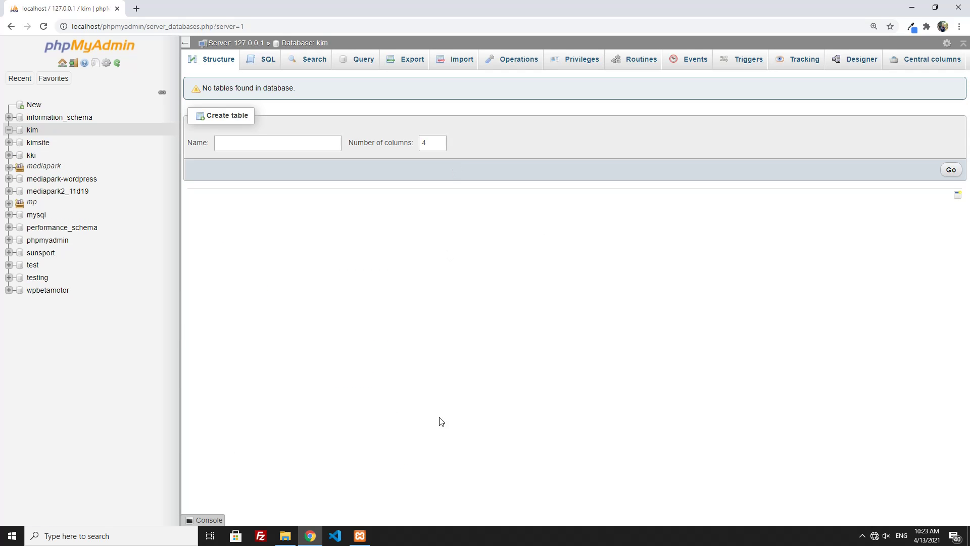
- Stop and restart Apache and MySQL, then open a new blank browser tab
left_click(359, 536)
left_click(404, 144)
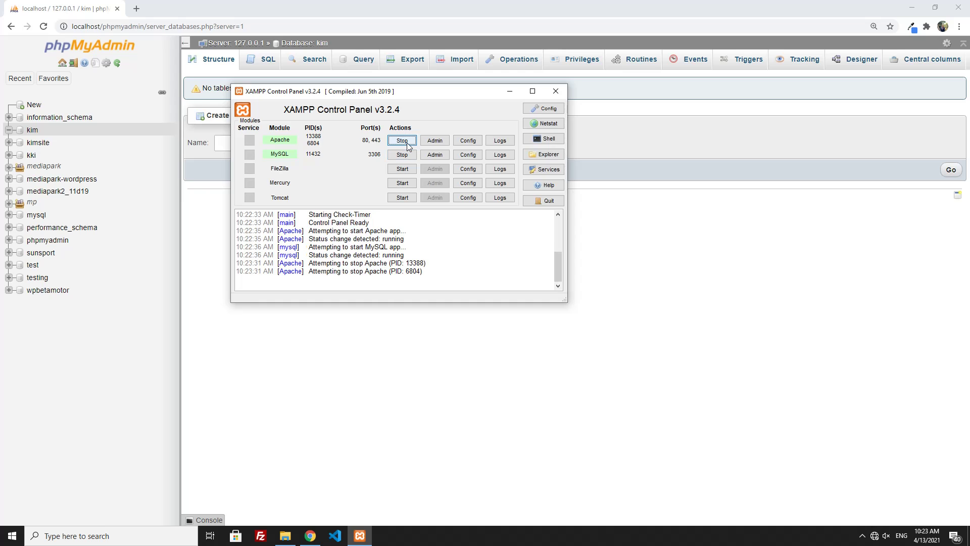
left_click(406, 156)
left_click(405, 142)
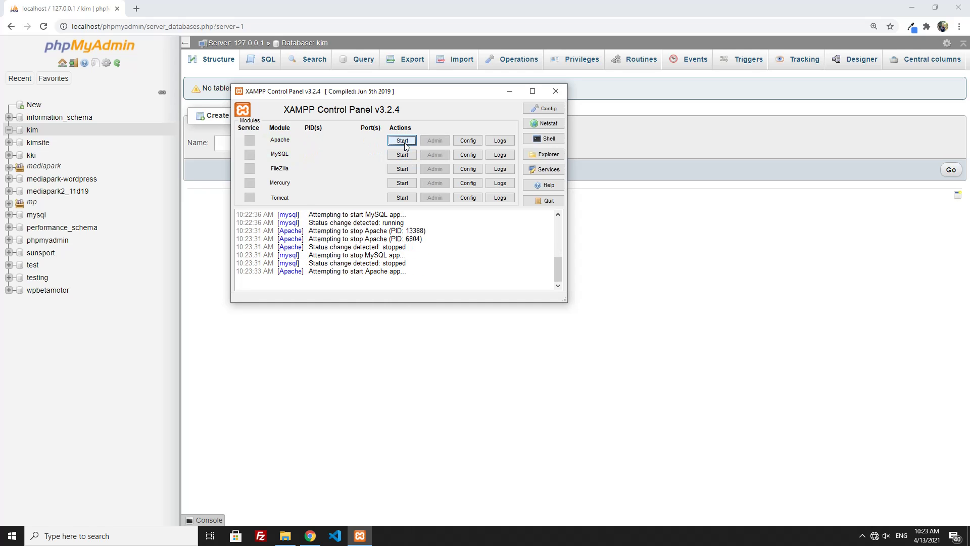
left_click(403, 155)
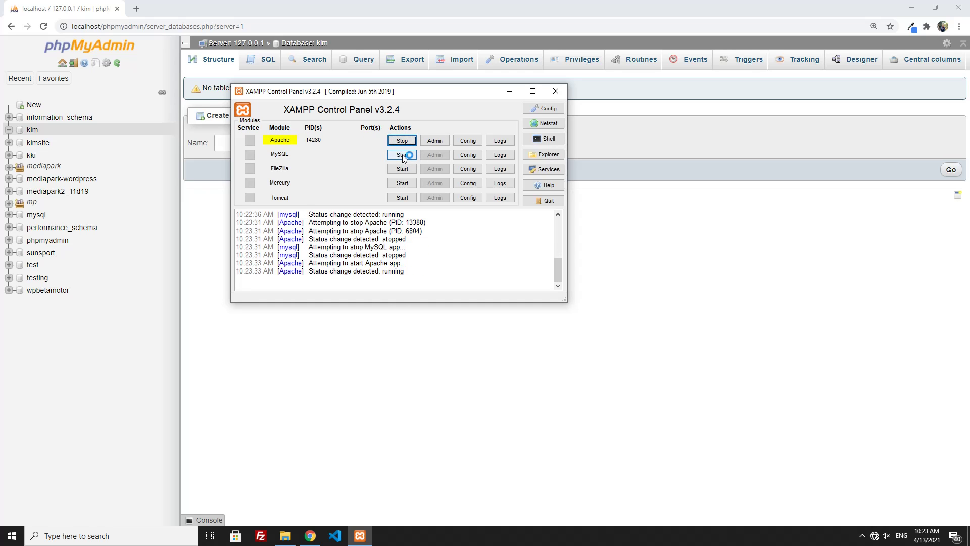
left_click(152, 329)
left_click(136, 9)
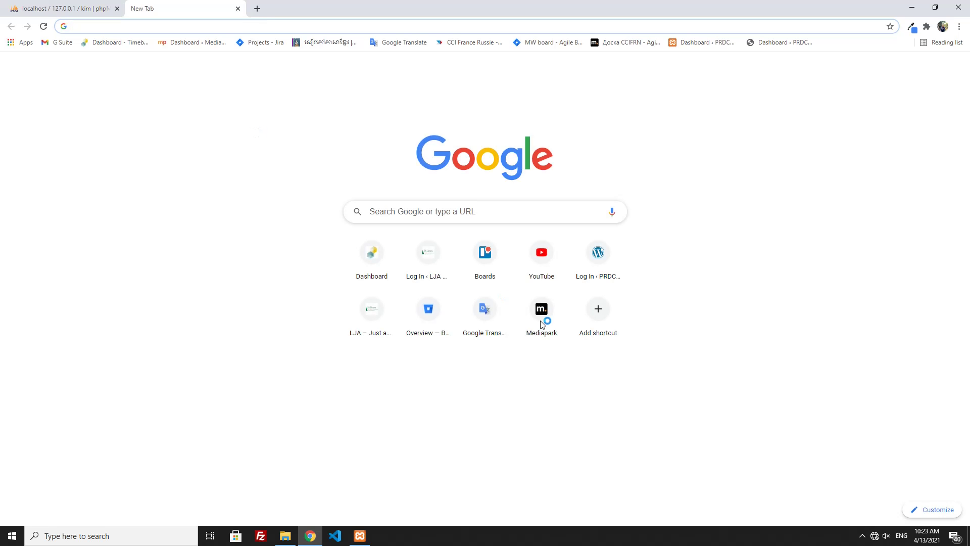
- Find Notepad in Windows Search and run it as administrator
left_click(111, 535)
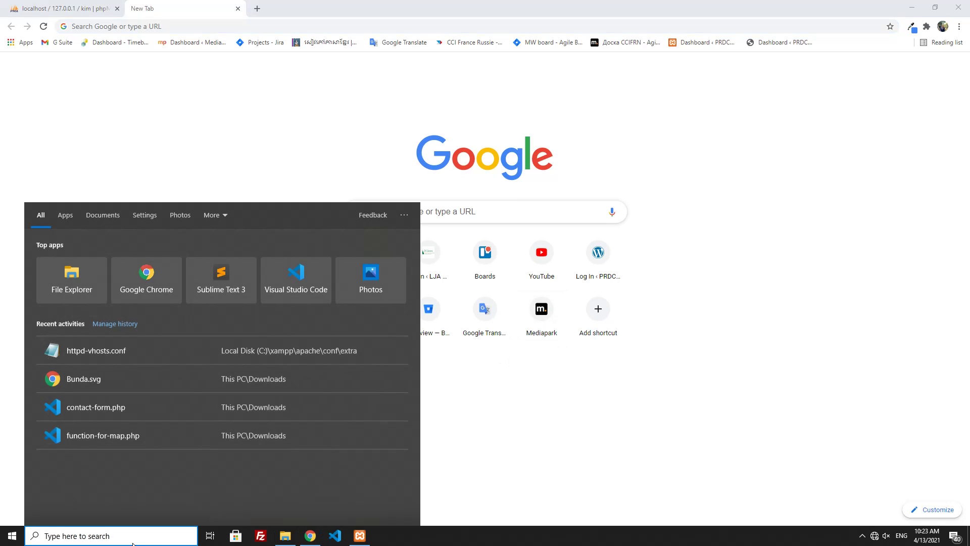
type("note")
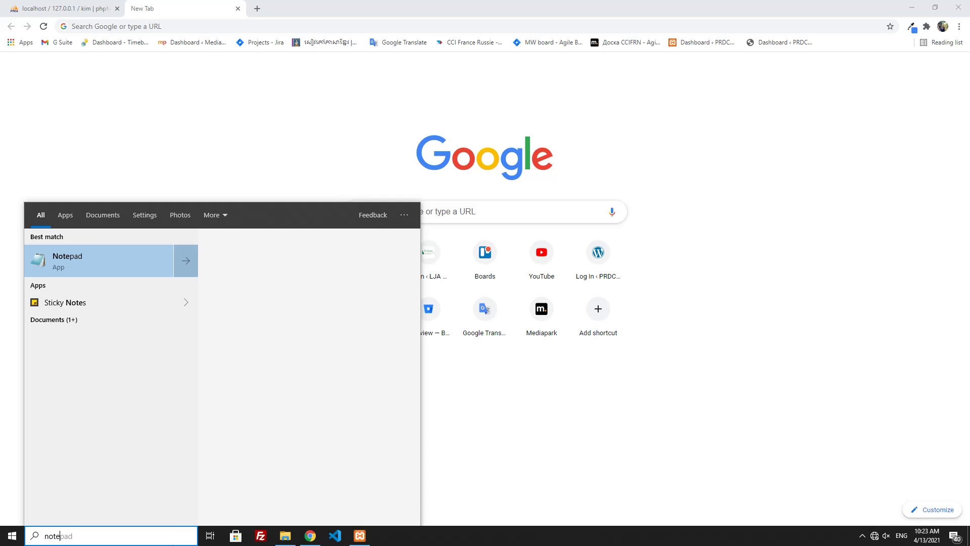
right_click(96, 266)
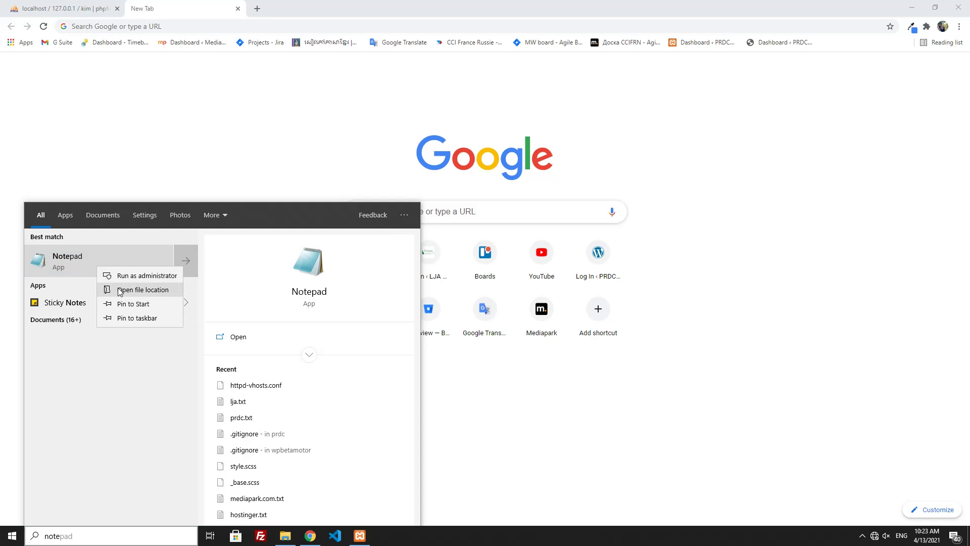
left_click(125, 279)
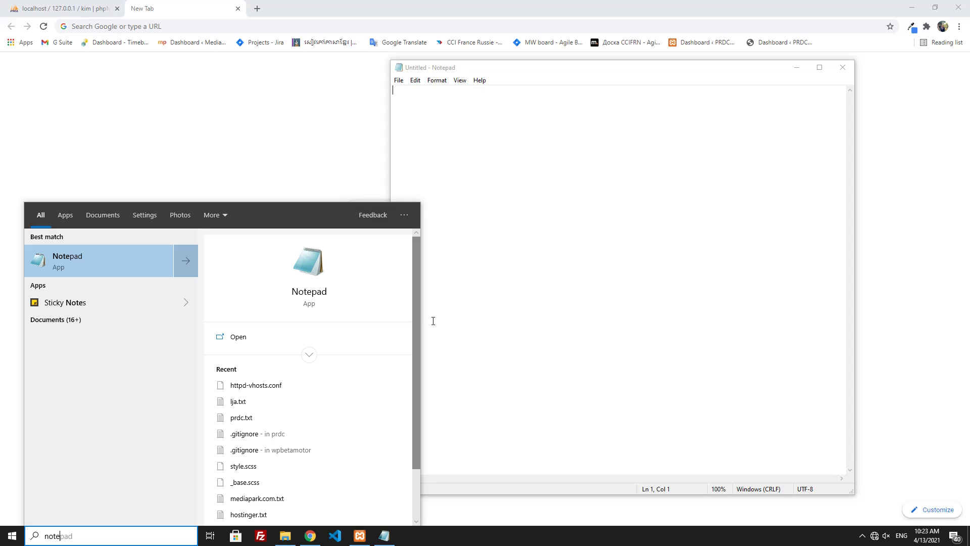
left_click(399, 80)
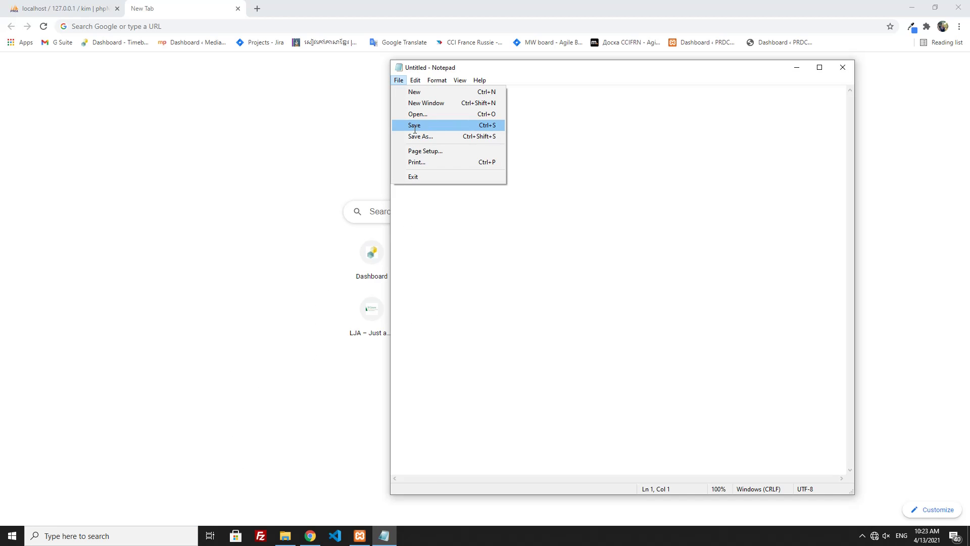
- Open the hosts file from C:\Windows\System32\drivers\etc with the All Files filter
left_click(415, 115)
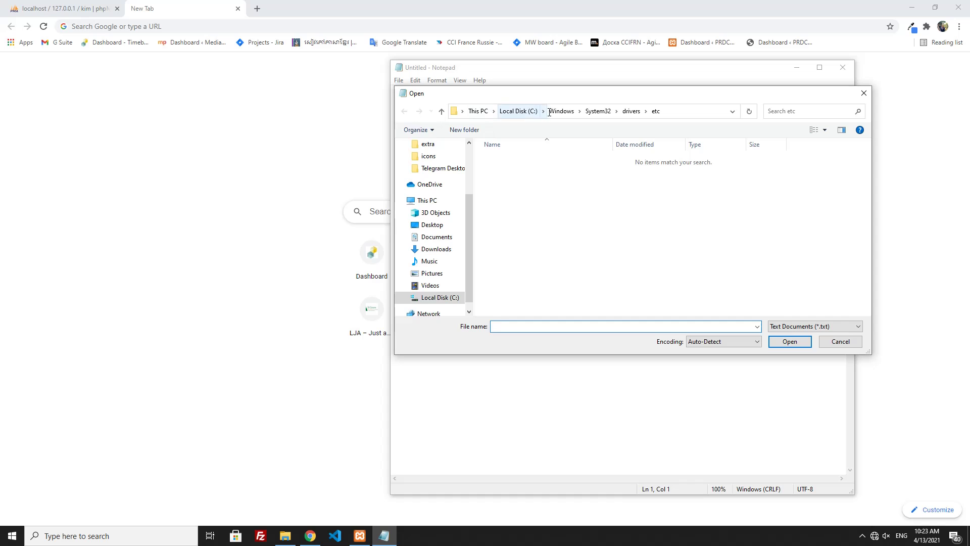
left_click(787, 327)
left_click(791, 344)
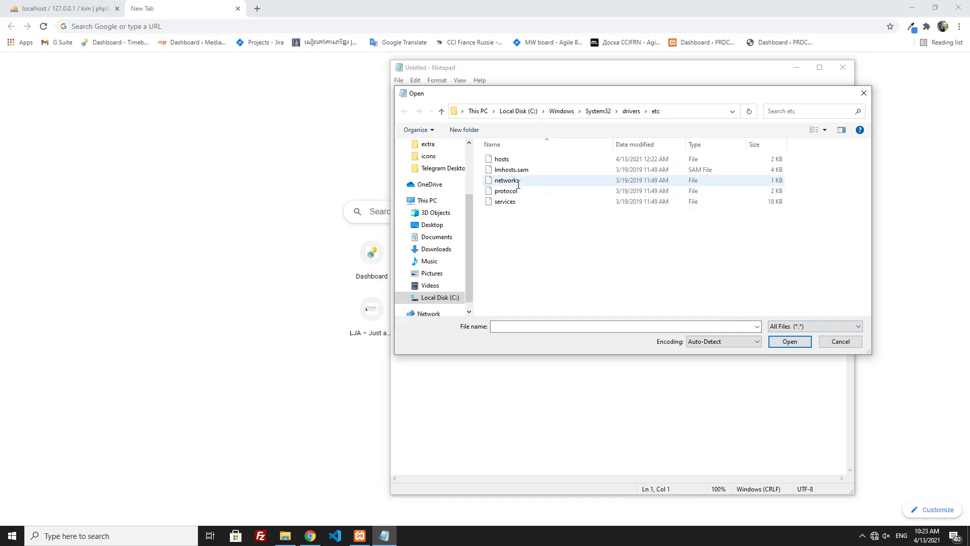
left_click(500, 159)
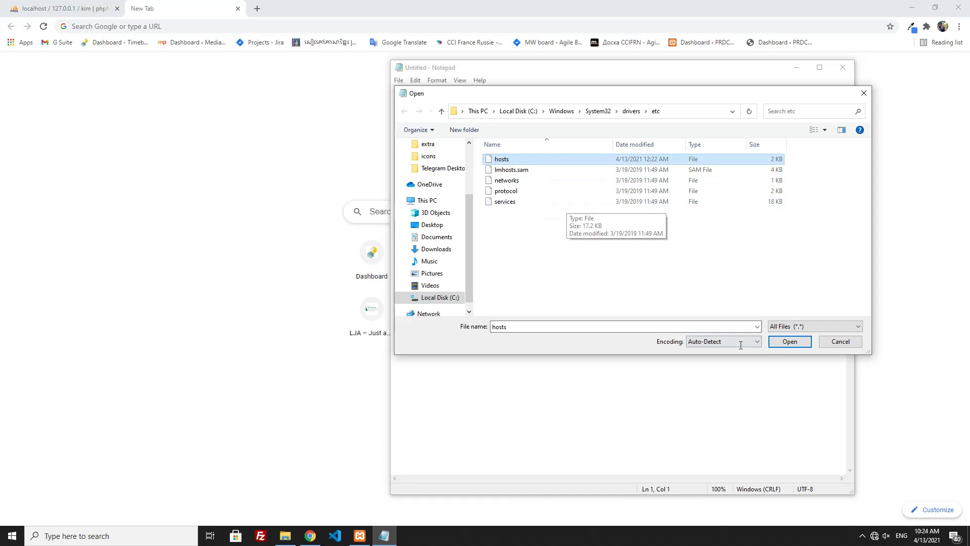
left_click(790, 341)
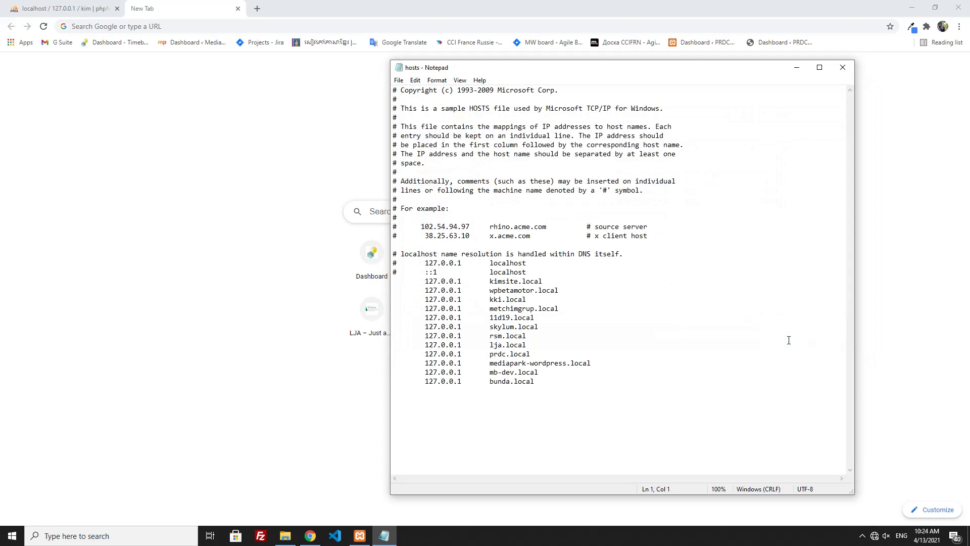
- Duplicate the 127.0.0.1 bunda.local entry on a new line at the end
left_click_drag(553, 381, 423, 384)
key("ctrl+c")
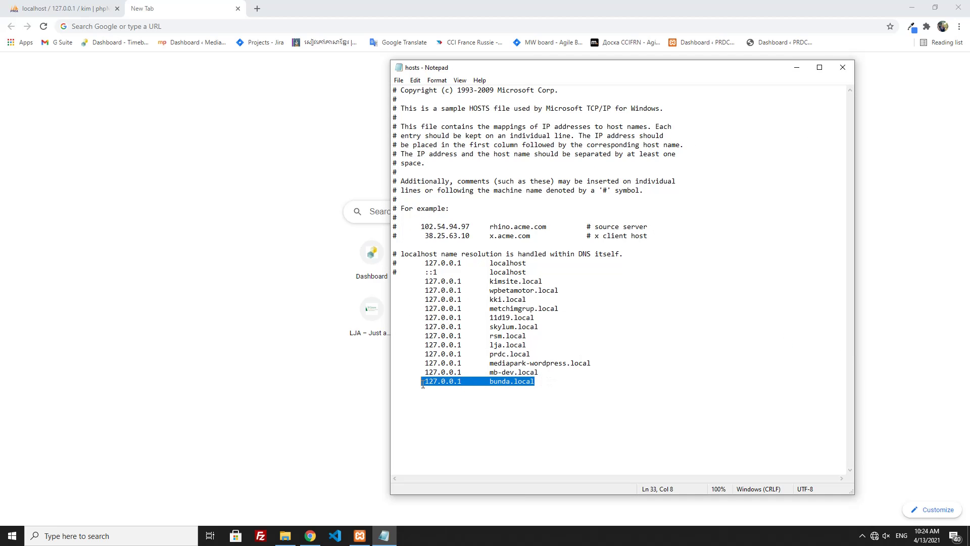
left_click(547, 385)
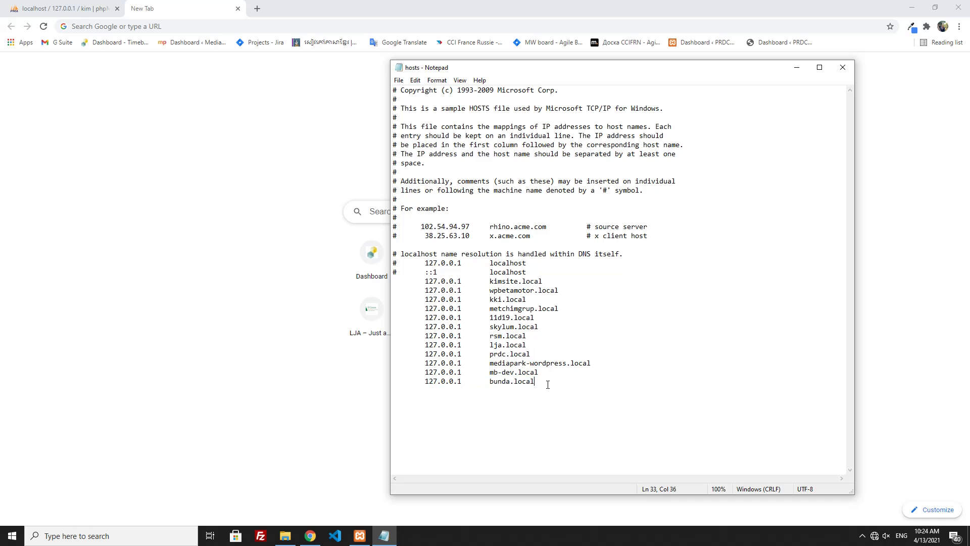
key("Return")
key("ctrl+v")
key("Tab")
- Change the new entry's host name to kim.local and save the hosts file
double_click(500, 391)
triple_click(492, 392)
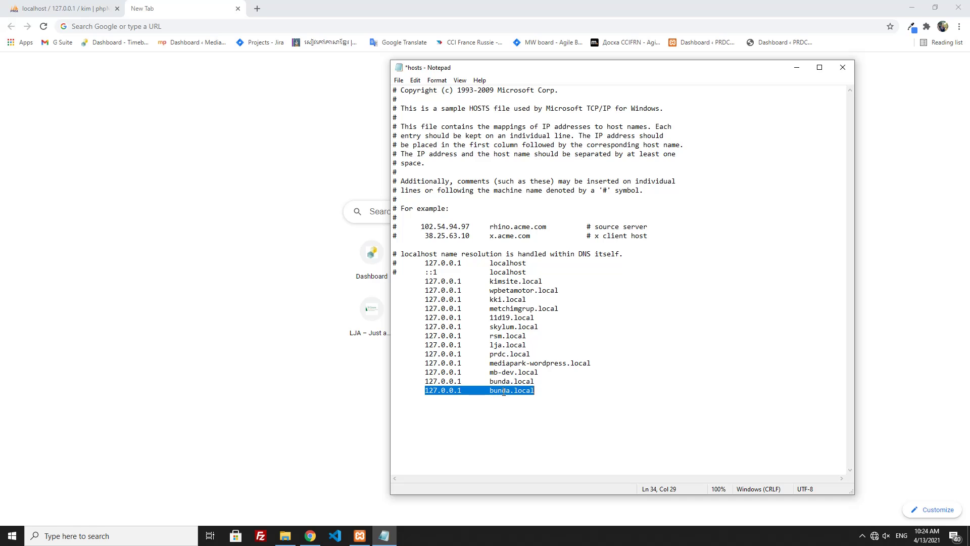
triple_click(504, 392)
left_click(503, 392)
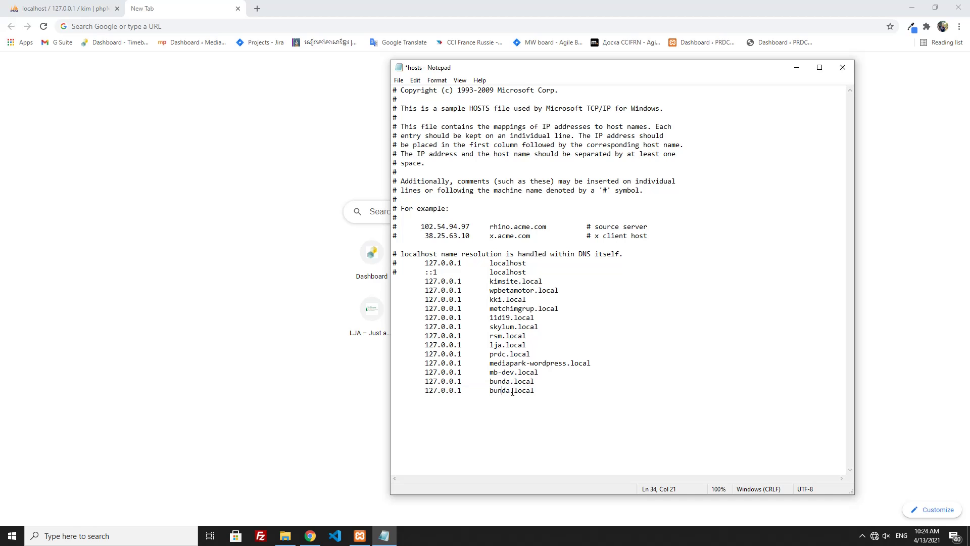
key("BackSpace")
key("BackSpace")
key("BackSpace")
key("BackSpace")
key("BackSpace")
type("kim")
left_click(399, 80)
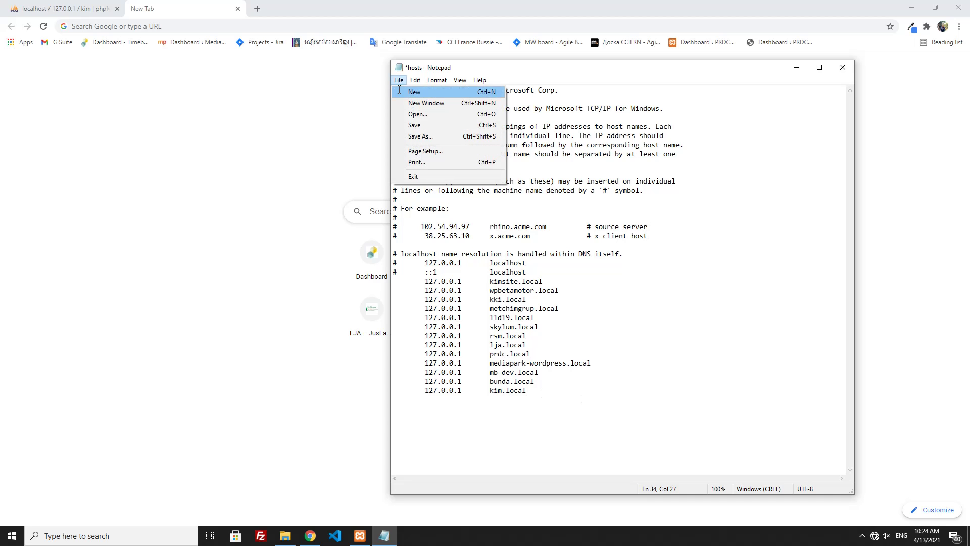
left_click(434, 126)
- Close Notepad and relaunch it as administrator from Windows Search
left_click(843, 67)
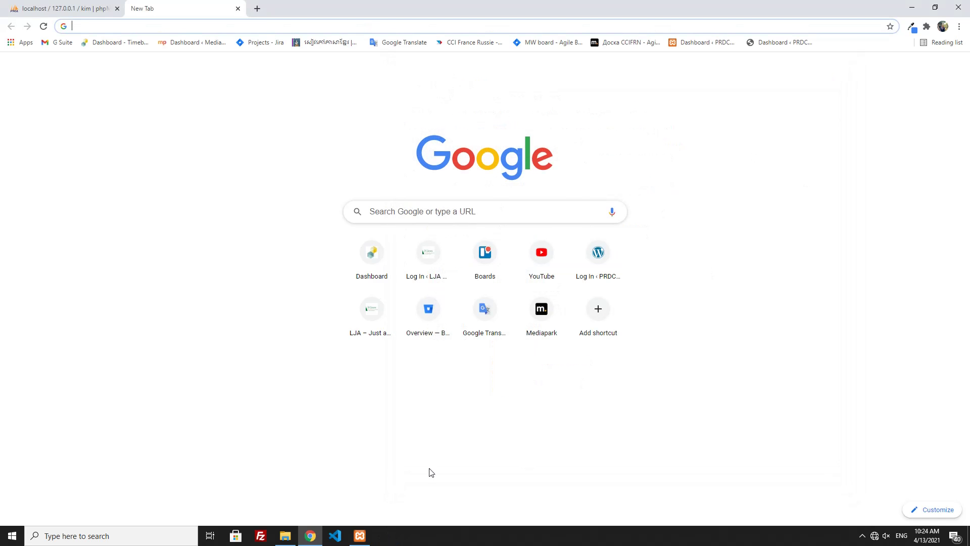
left_click(63, 541)
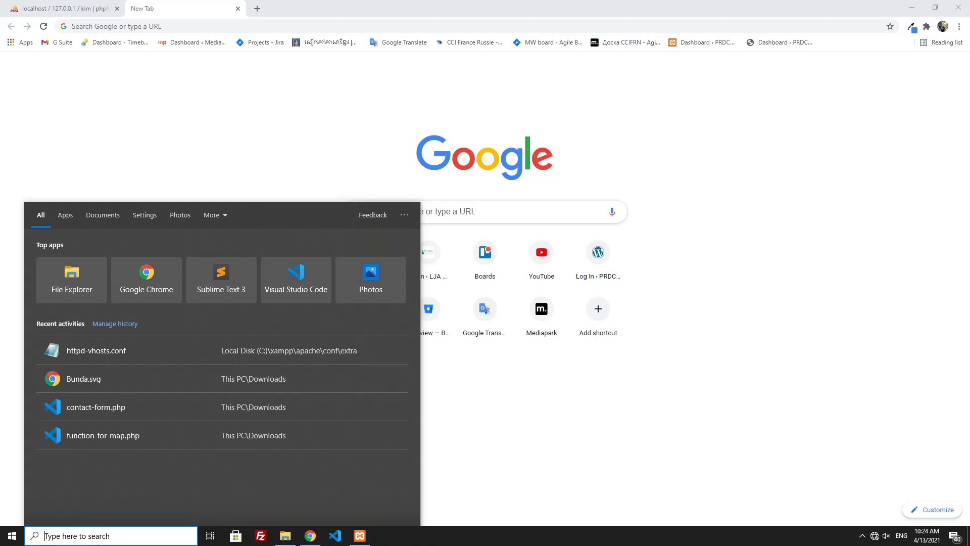
type("note")
right_click(71, 260)
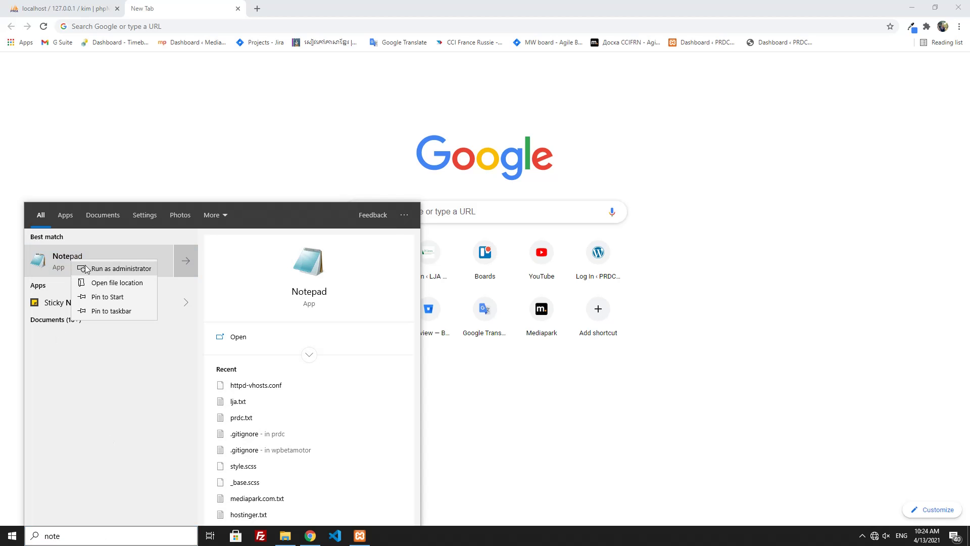
key("Escape")
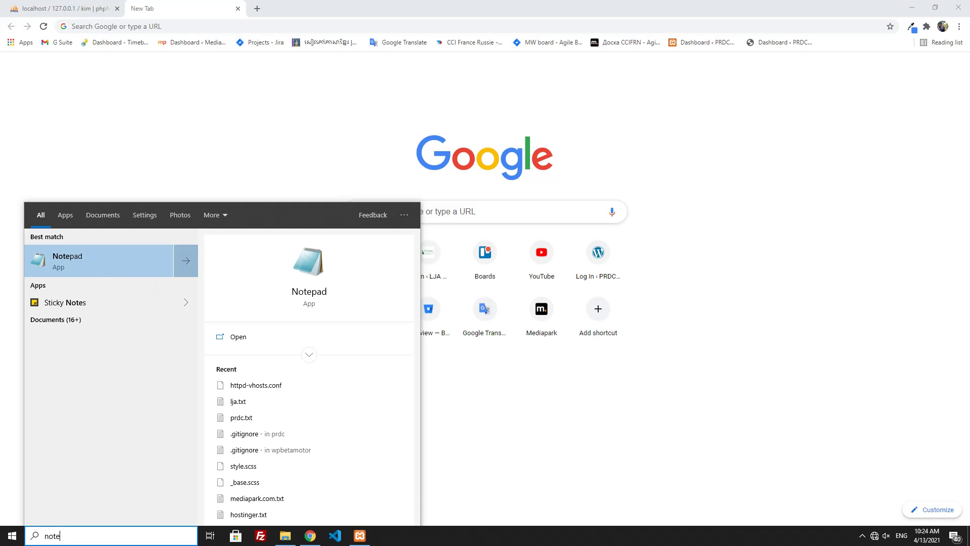
key("Return")
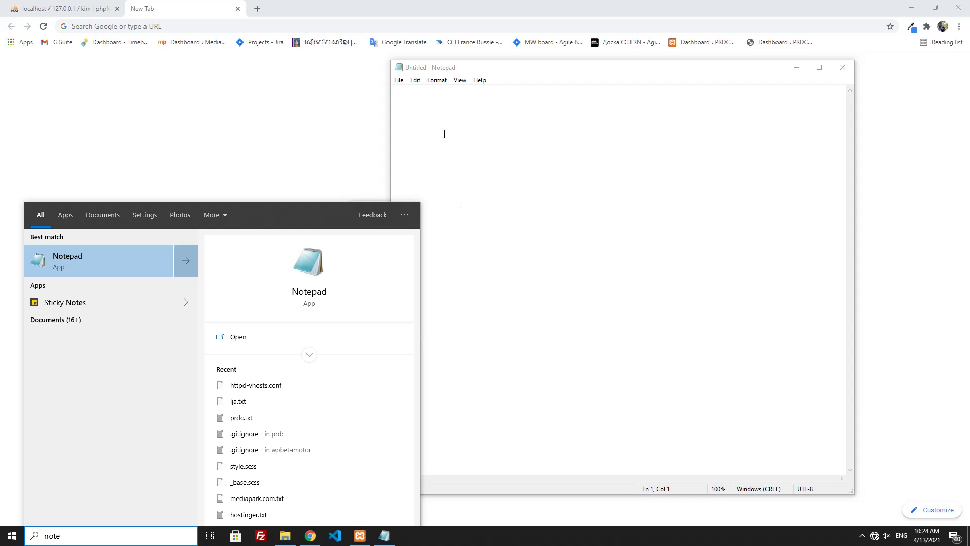
- Open httpd-vhosts.conf from C:\xampp\apache\conf\extra using the All Files (*.*) filter
left_click(400, 82)
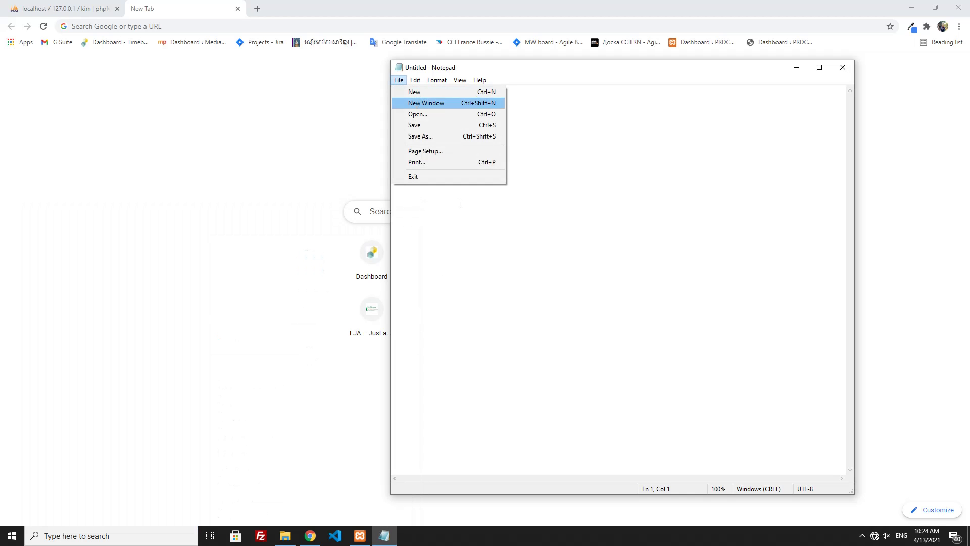
left_click(417, 112)
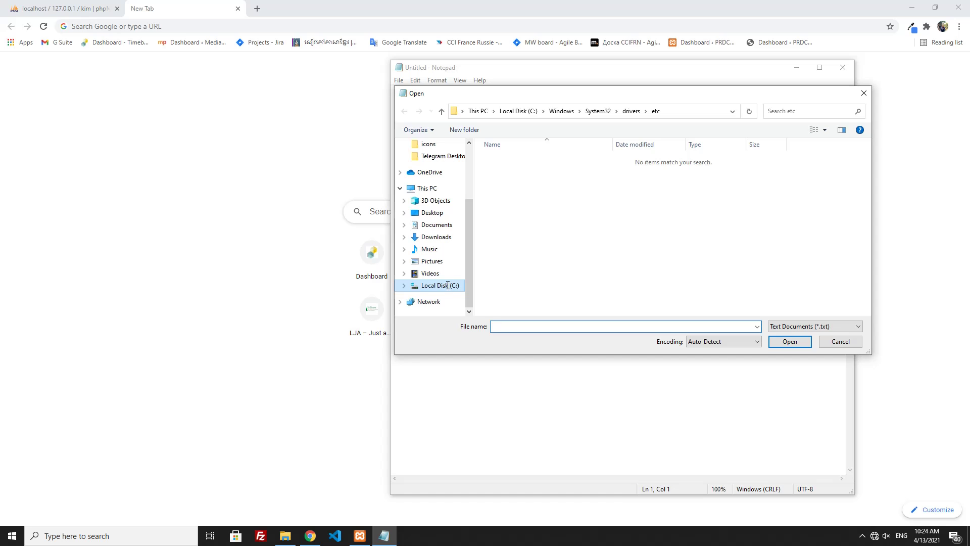
left_click(447, 285)
double_click(505, 275)
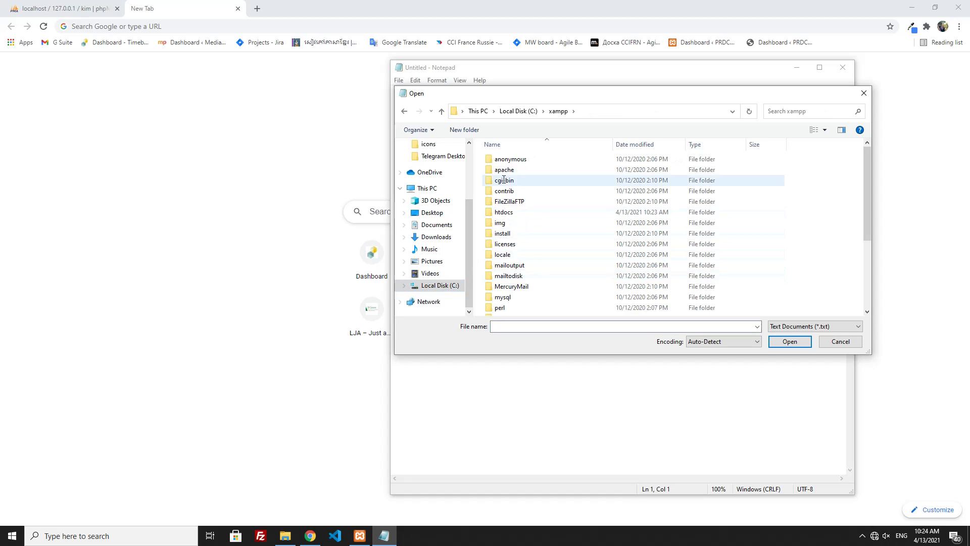
double_click(504, 171)
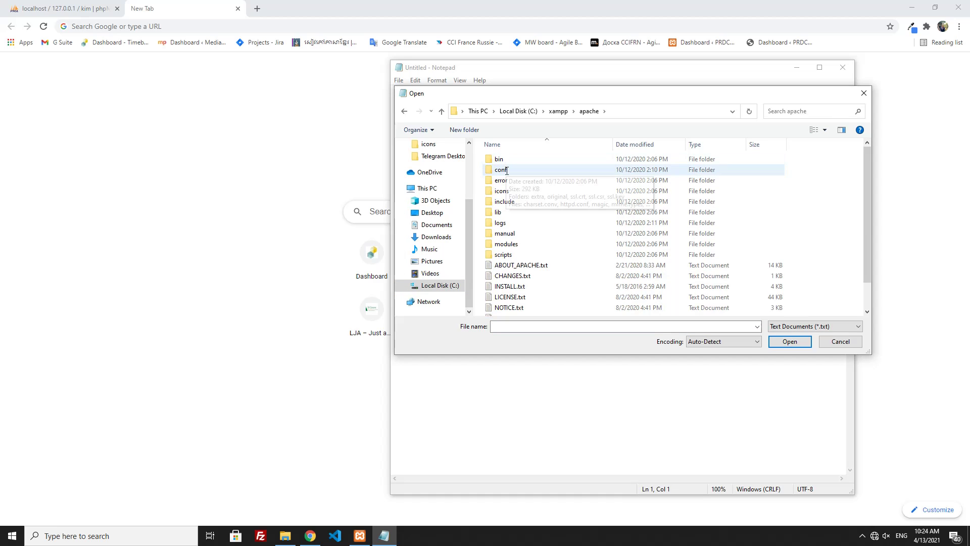
double_click(506, 171)
double_click(501, 159)
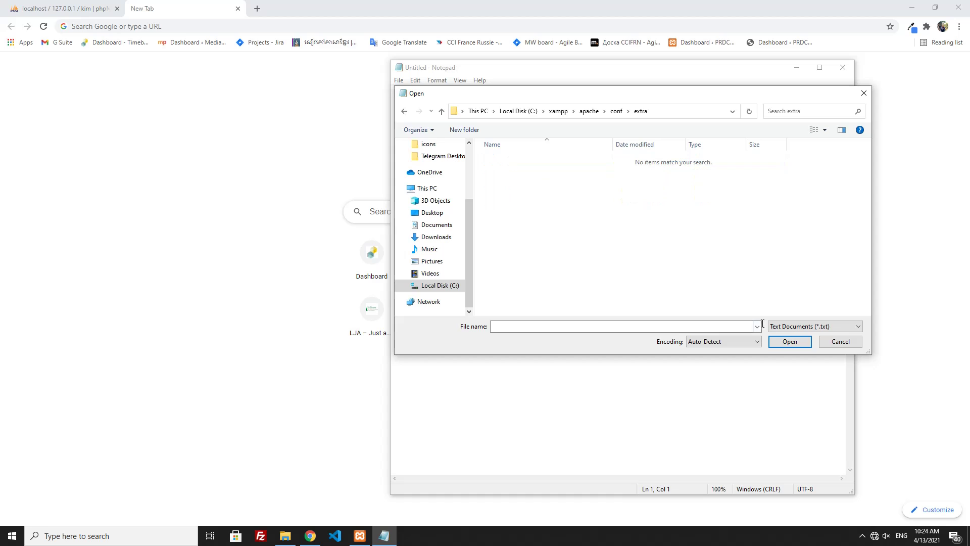
left_click(785, 326)
left_click(795, 343)
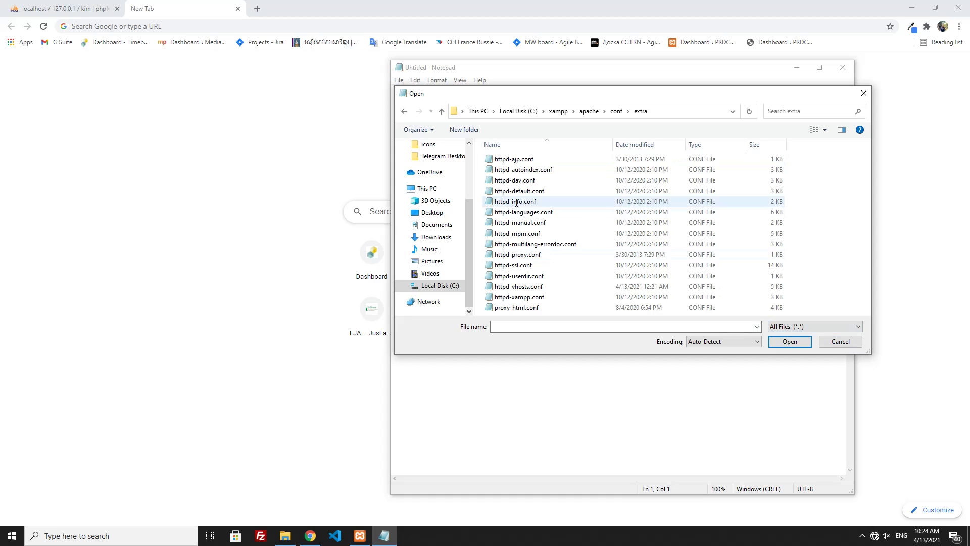
left_click(520, 286)
left_click(774, 341)
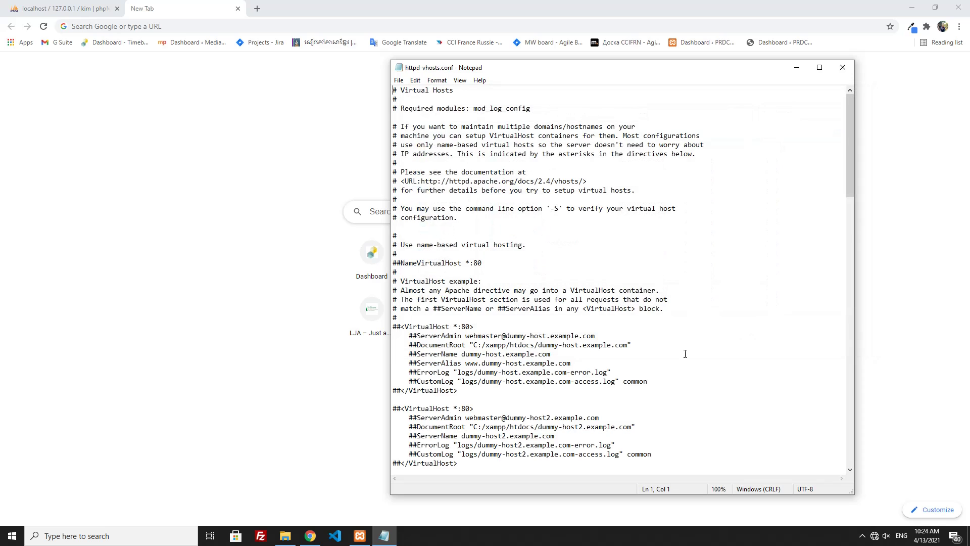
- Scroll through httpd-vhosts.conf and select the last bunda virtual host block
scroll(488, 335, "down", 4)
left_click_drag(464, 333, 391, 270)
scroll(488, 350, "down", 2)
scroll(488, 350, "down", 3)
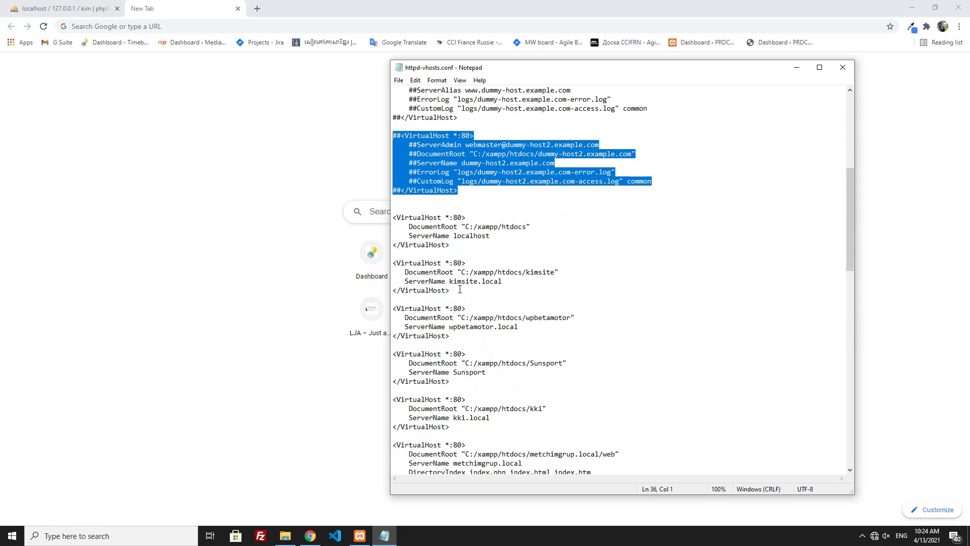
left_click_drag(458, 290, 394, 264)
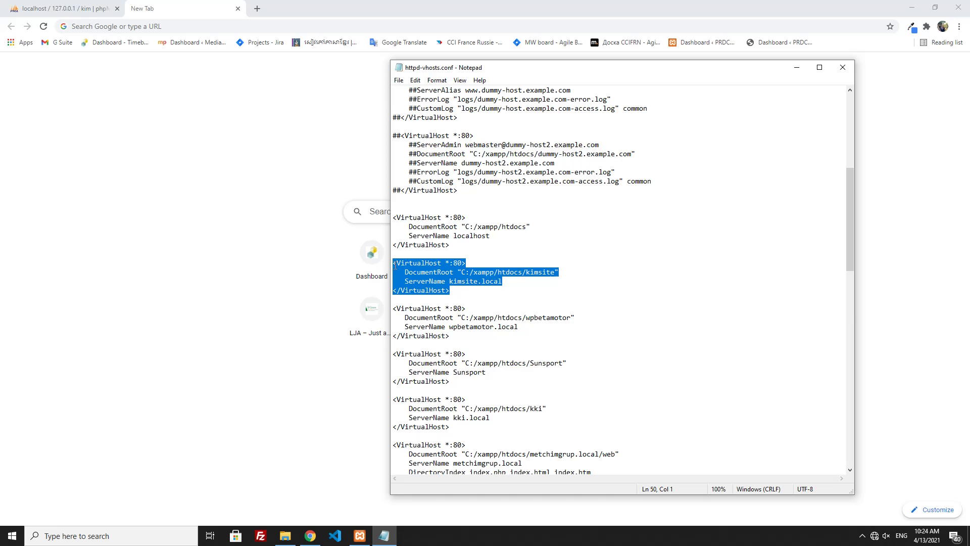
scroll(496, 410, "down", 20)
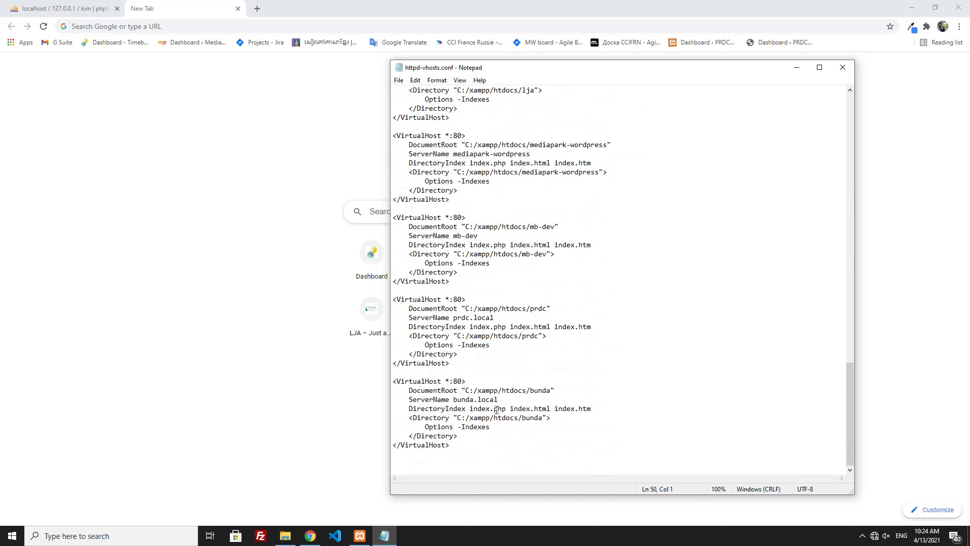
left_click_drag(479, 442, 367, 377)
key("ctrl+c")
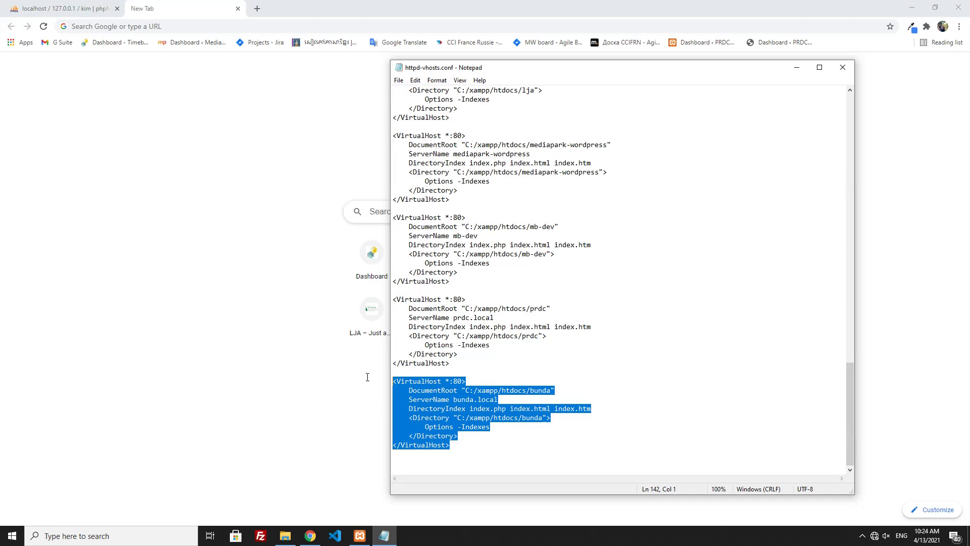
- Paste a duplicate of the bunda block below it and start changing its ServerName to kim.local
left_click(461, 450)
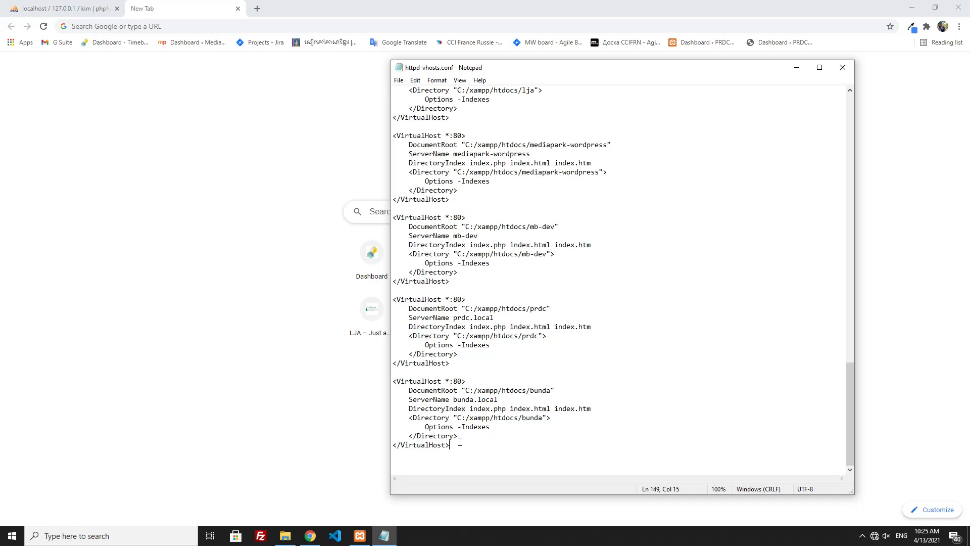
key("Return")
key("Return")
key("Return")
key("ctrl+v")
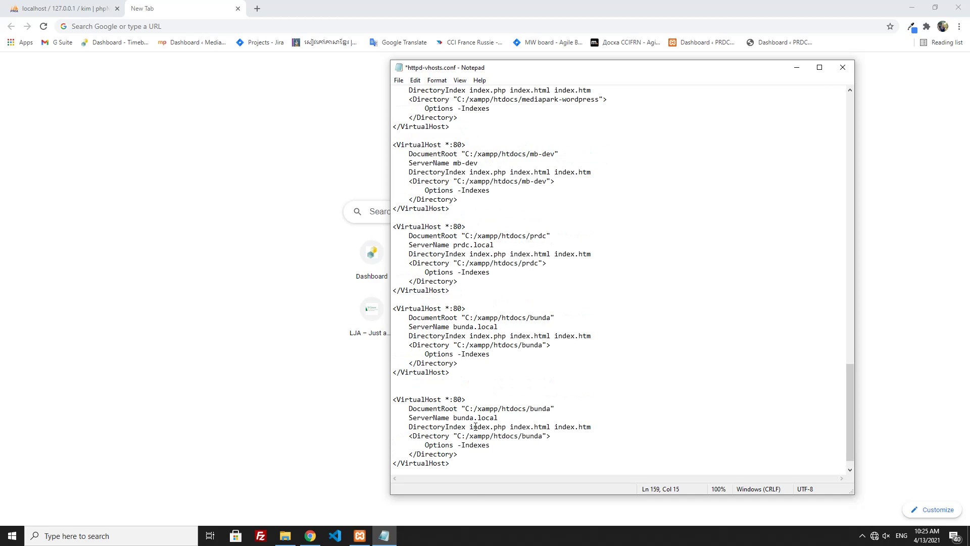
scroll(490, 420, "down", 1)
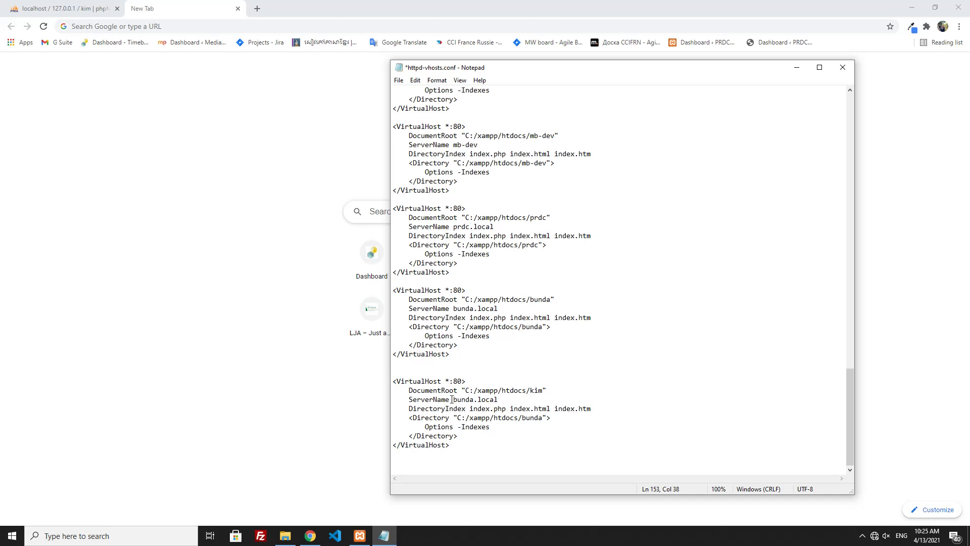
left_click_drag(453, 399, 473, 399)
type("kim")
type("ki")
- Save the edited httpd-vhosts.conf and close Notepad
left_click(414, 80)
left_click(399, 80)
left_click(414, 125)
left_click(404, 199)
left_click(842, 67)
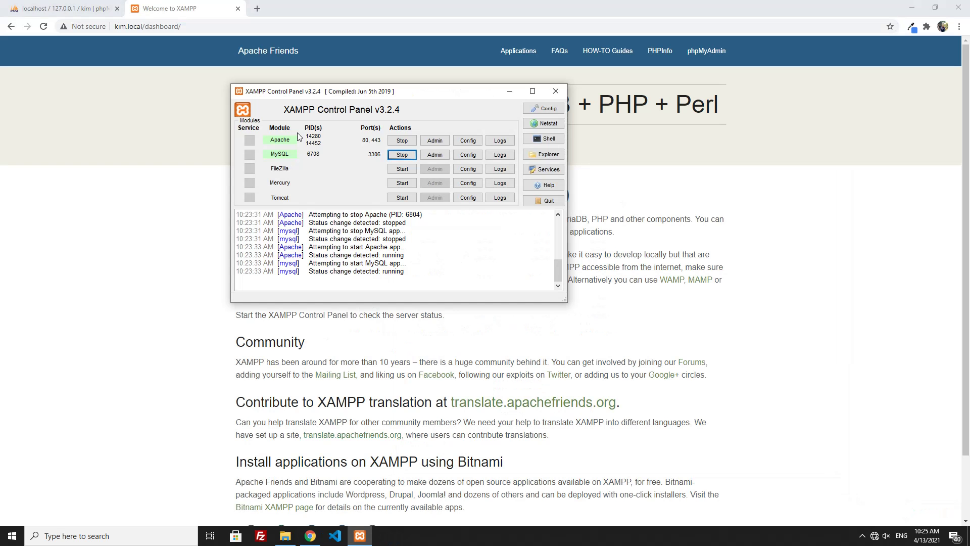
- Restart Apache and MySQL in the XAMPP Control Panel, then return to the browser
left_click(411, 146)
left_click(407, 156)
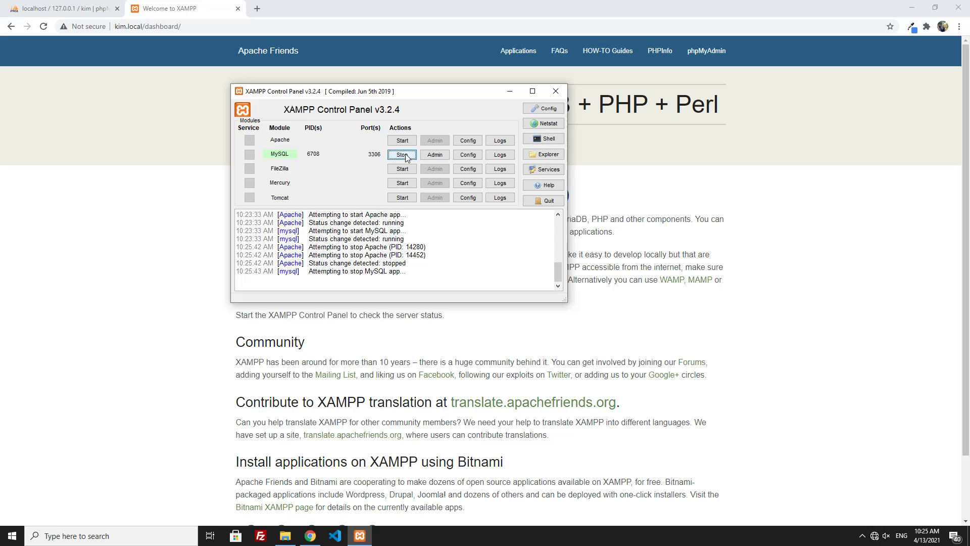
left_click(407, 156)
left_click(402, 141)
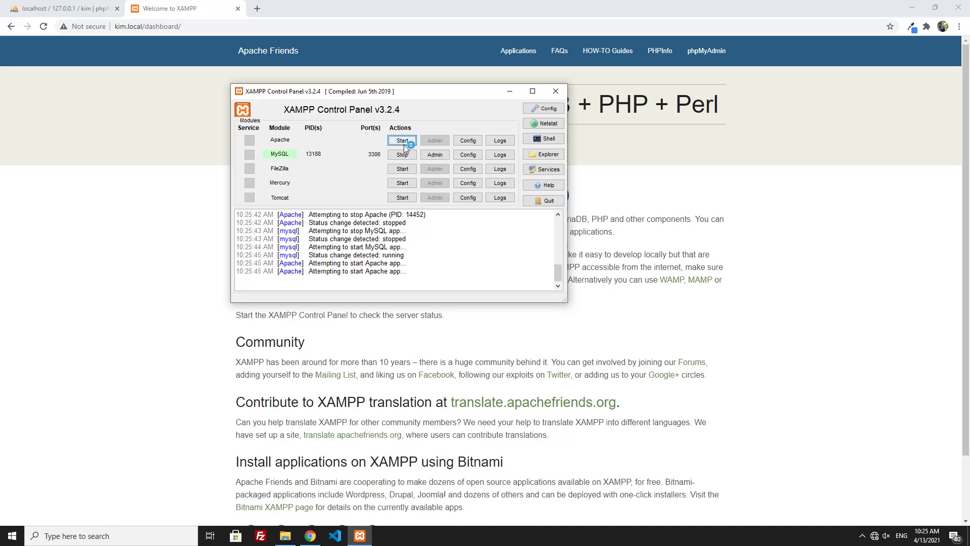
left_click(145, 62)
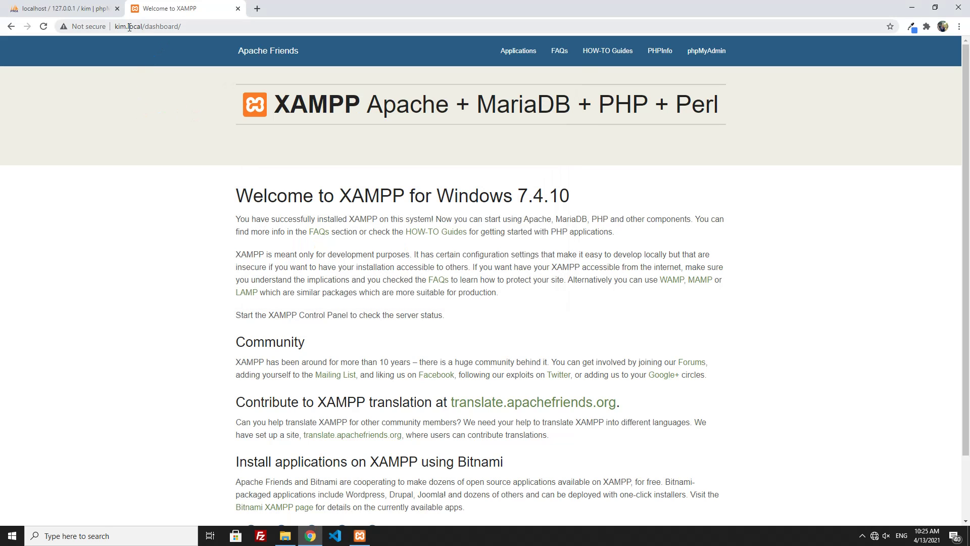
- Remove 'dashboard/' from the address so kim.local/ loads the WordPress setup page
left_click_drag(146, 26, 181, 27)
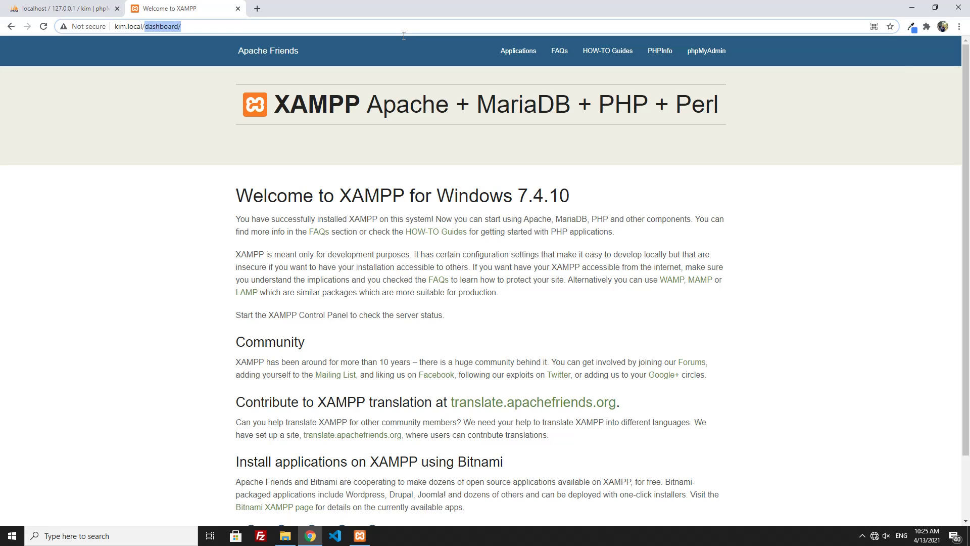
key("BackSpace")
key("Return")
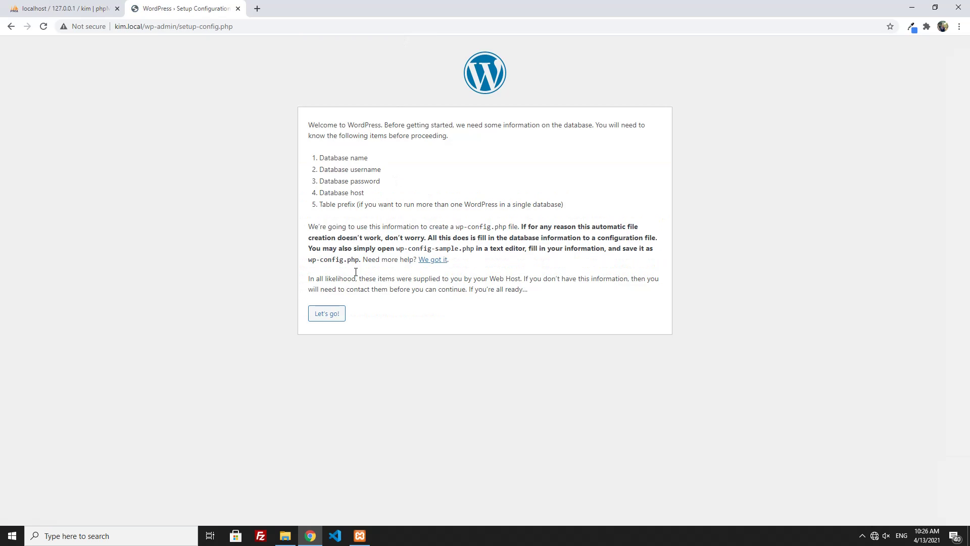
- Begin the database setup and set the database name to kim, checking it in phpMyAdmin
left_click(326, 314)
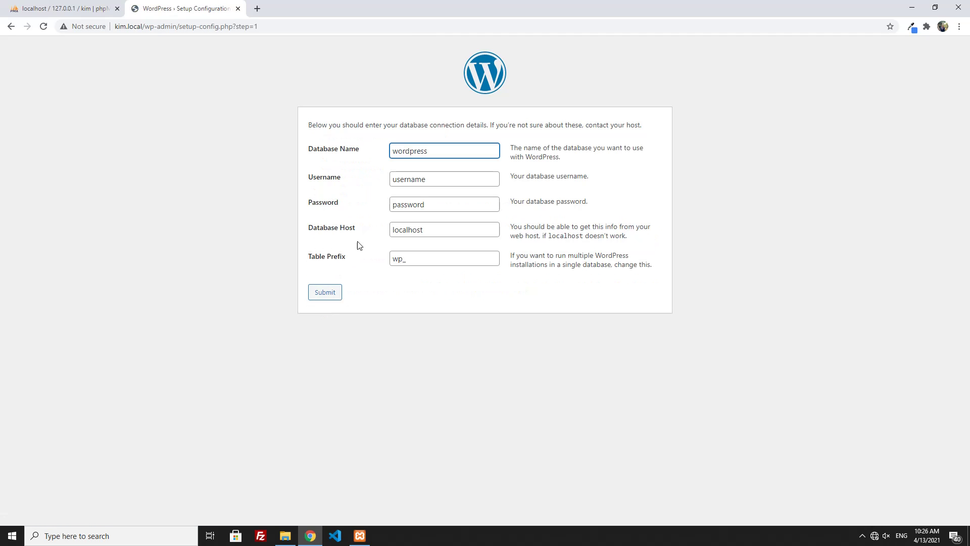
left_click_drag(445, 156, 374, 162)
left_click(21, 8)
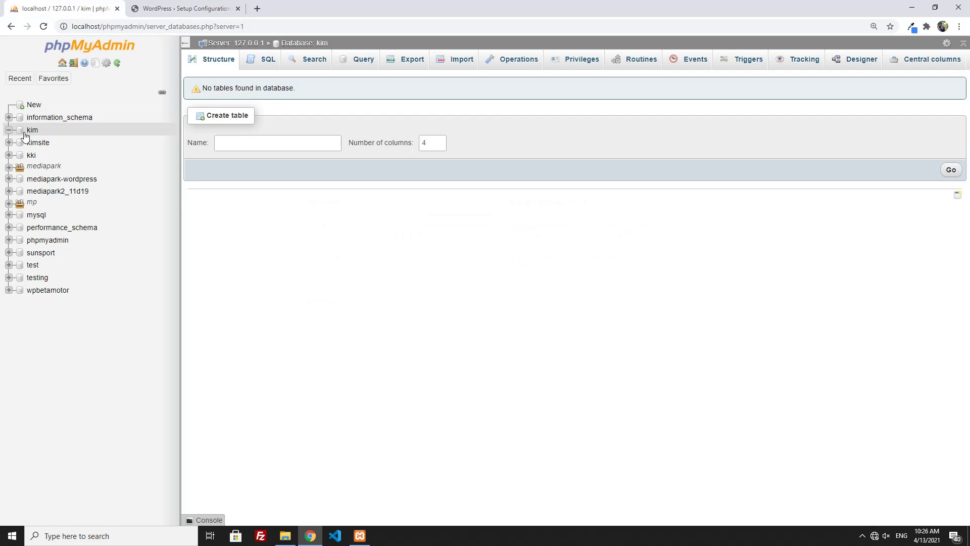
left_click(181, 8)
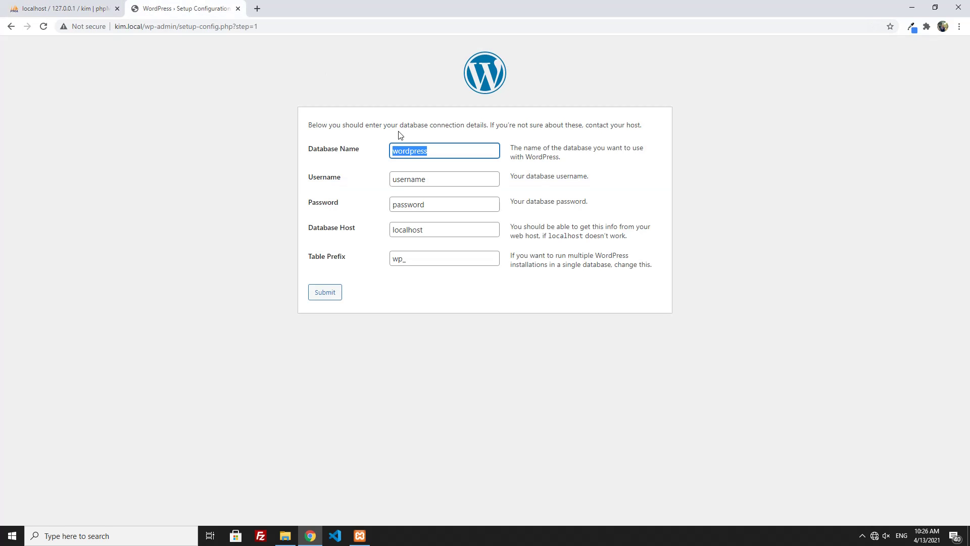
type("kim")
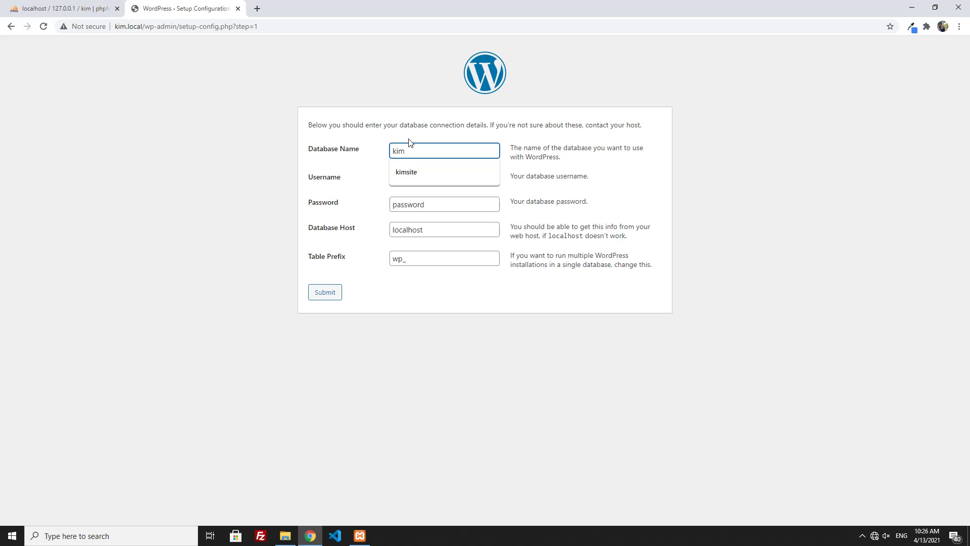
left_click(342, 162)
- Enter username root with an empty password and submit the connection details
left_click_drag(433, 176, 339, 176)
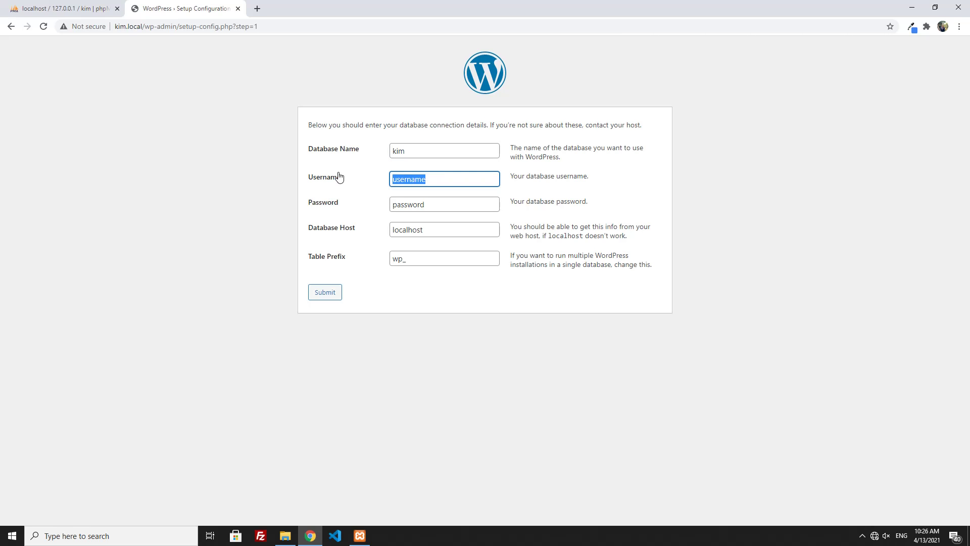
type("root")
left_click(435, 204)
left_click_drag(434, 204, 351, 202)
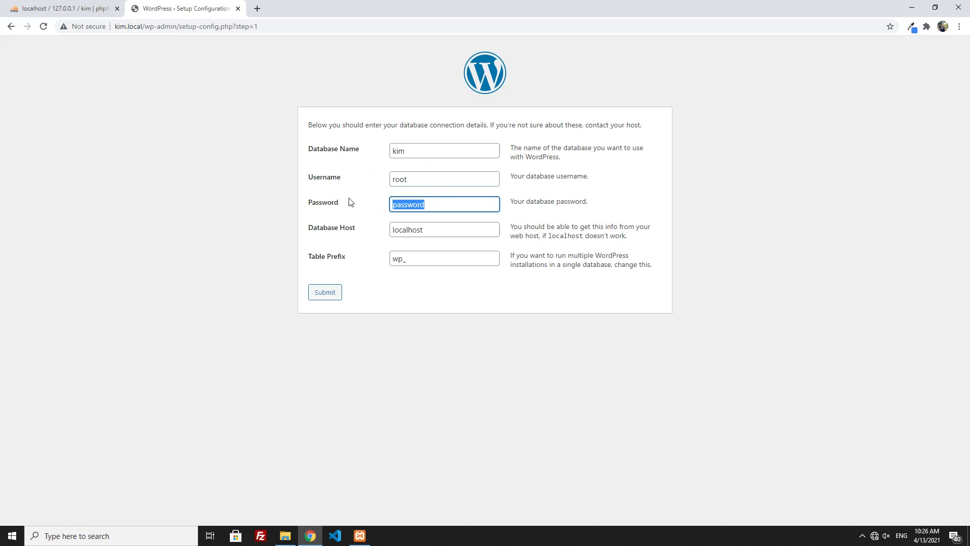
key("BackSpace")
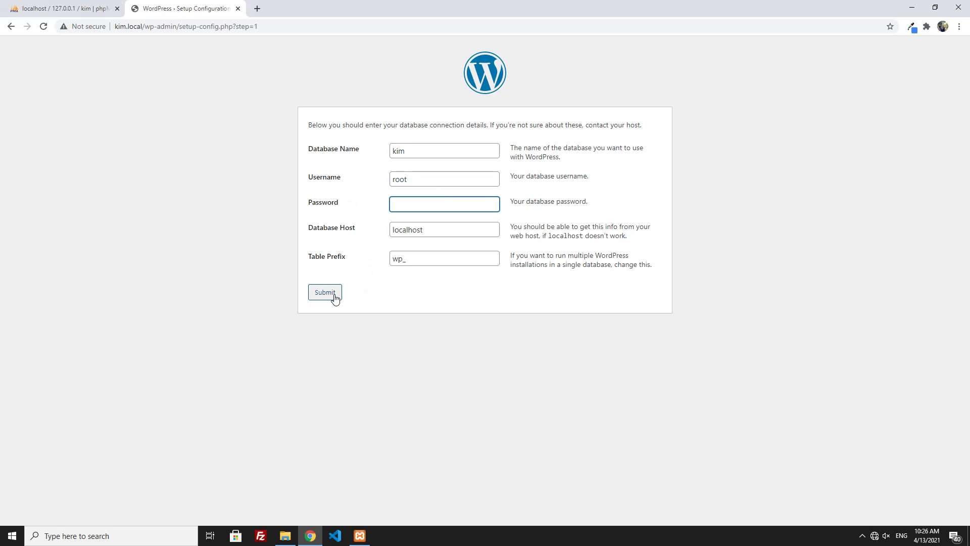
left_click(336, 298)
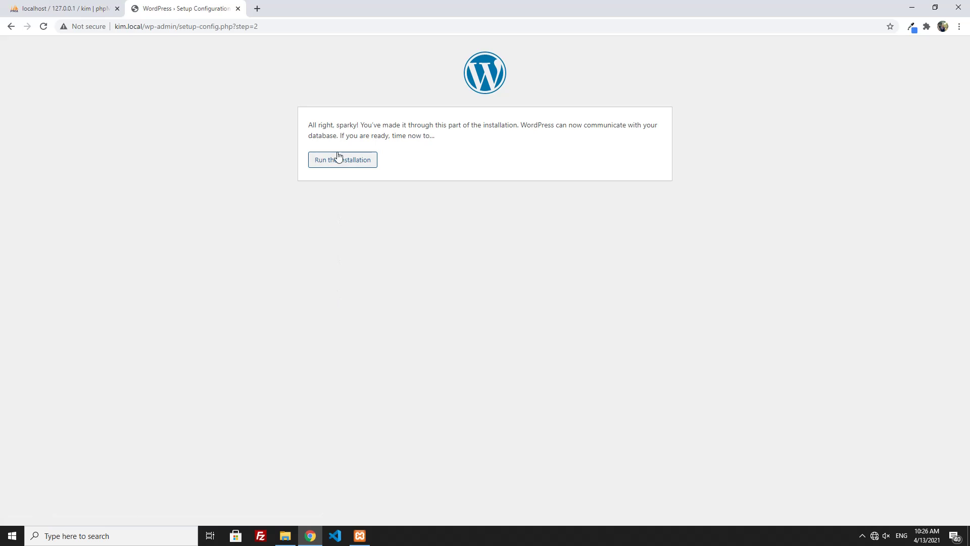
left_click(337, 161)
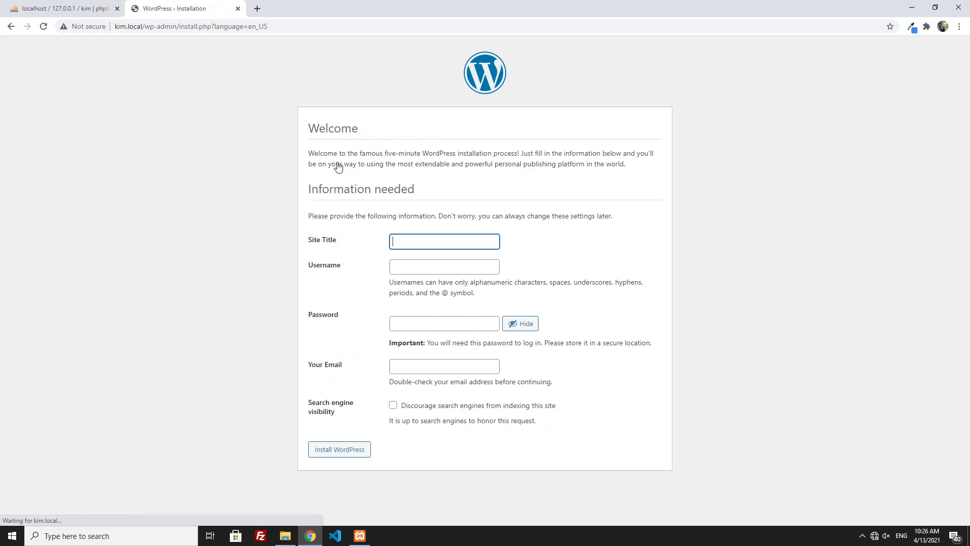
left_click(437, 244)
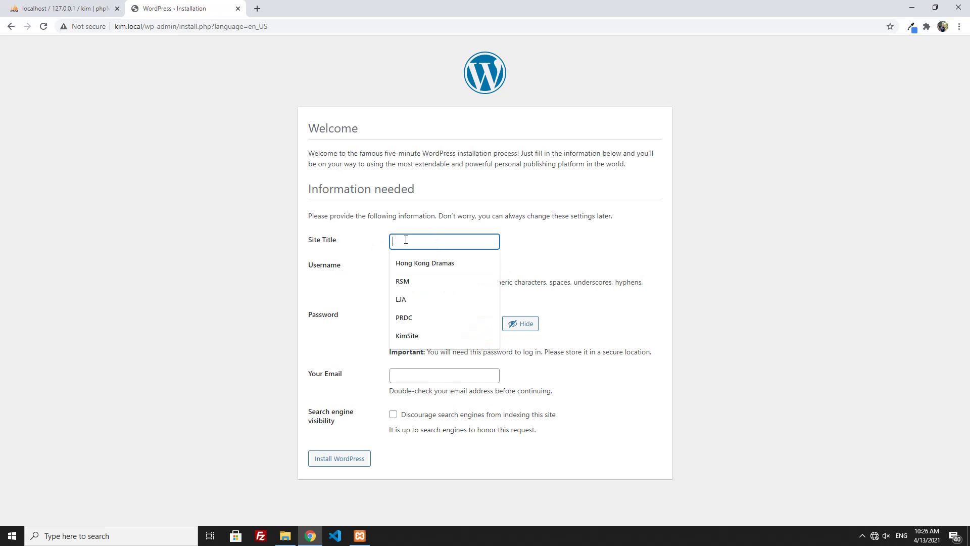
left_click(354, 213)
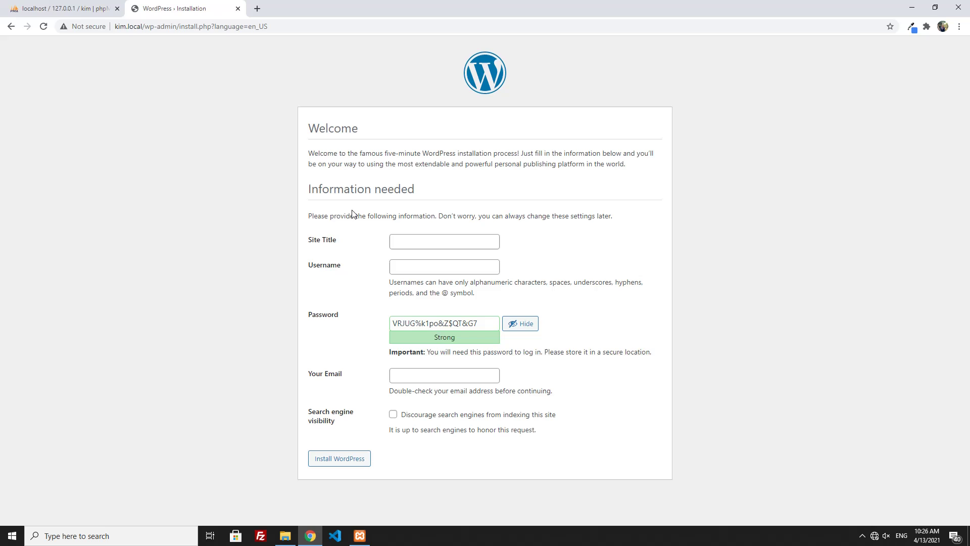
left_click(416, 241)
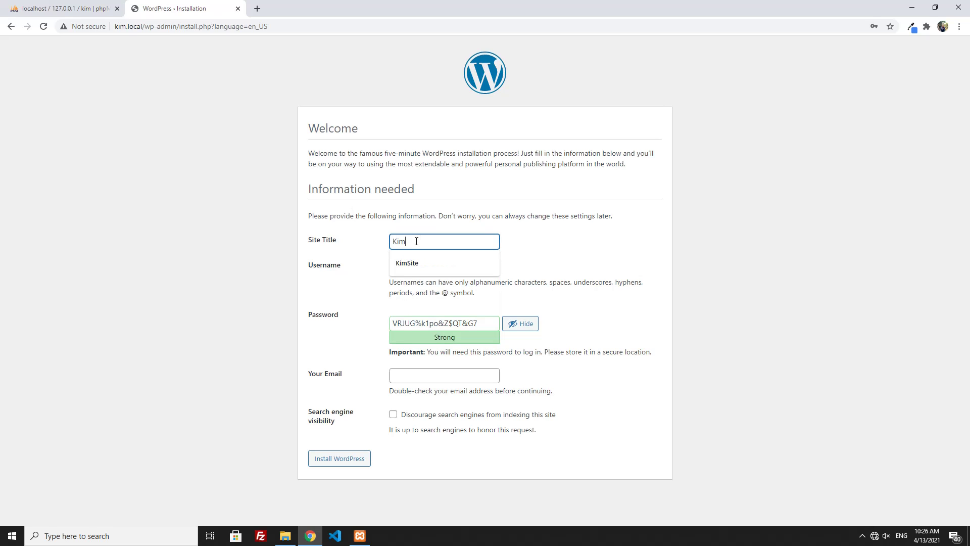
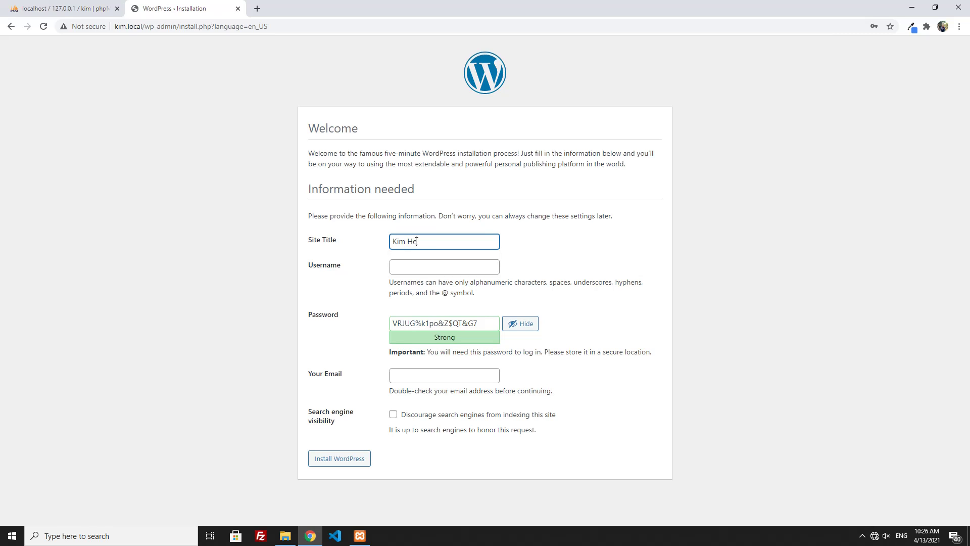
left_click(418, 265)
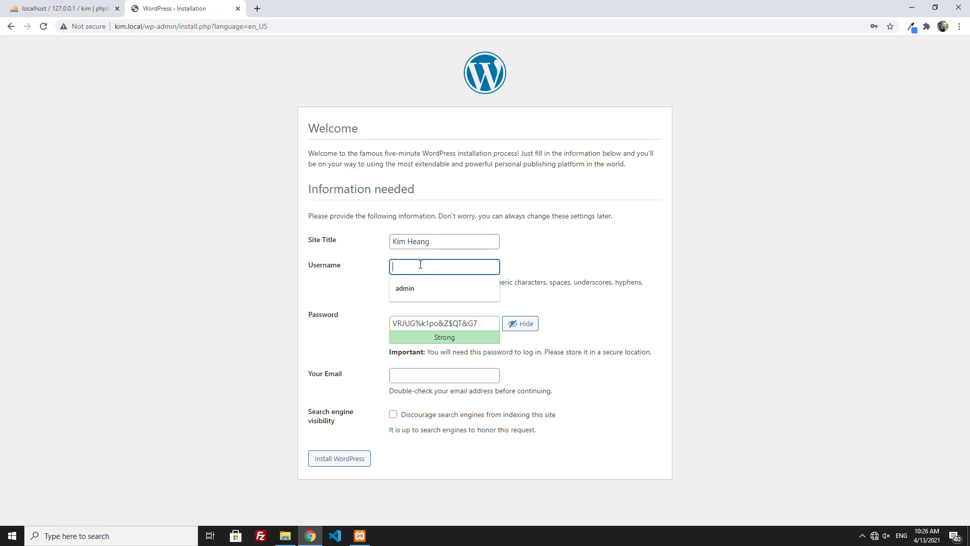
left_click(417, 289)
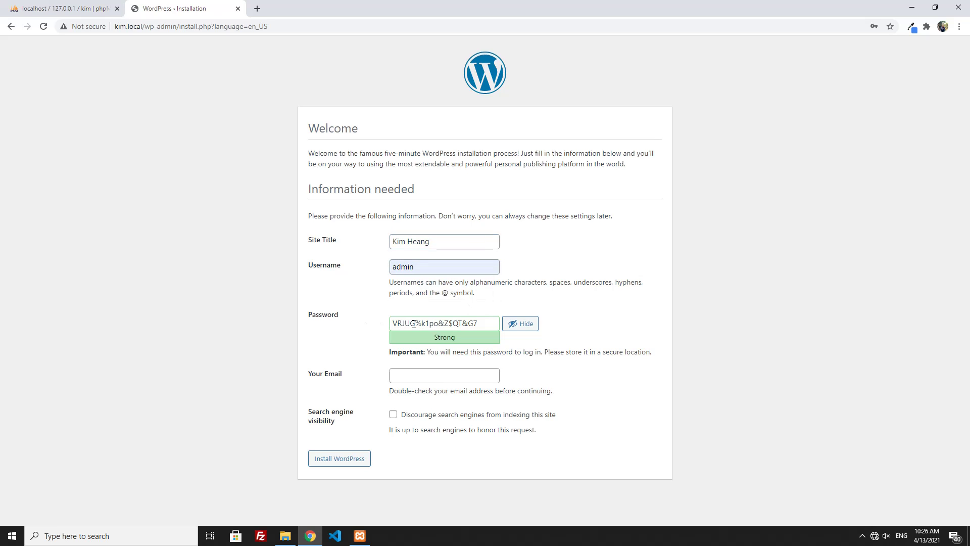
left_click(453, 323)
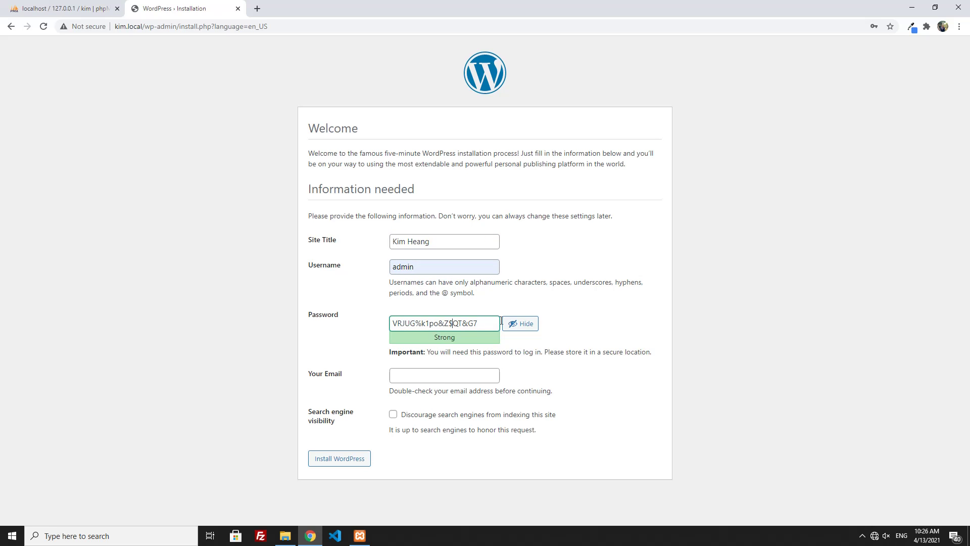
- Launch Notepad and paste the generated admin password into it for safekeeping
left_click(160, 536)
type("note")
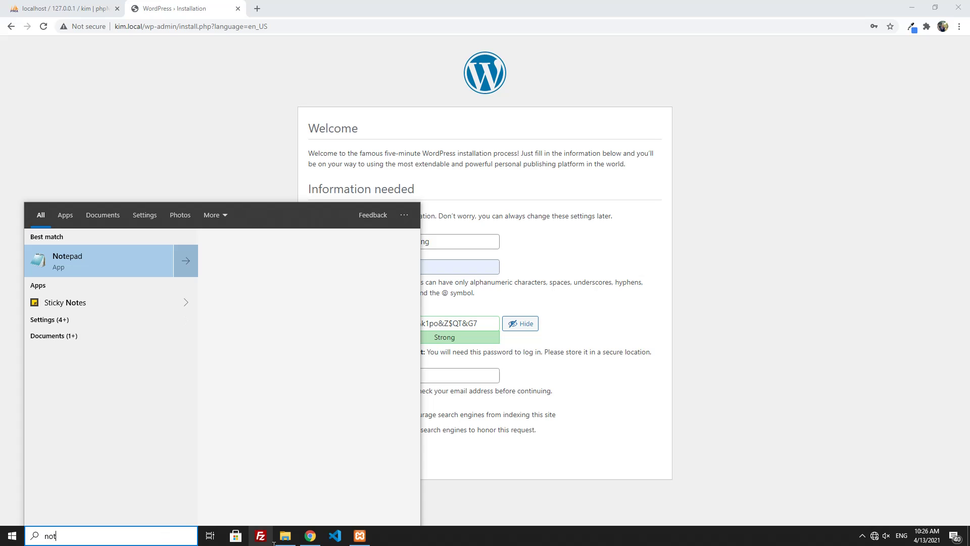
key("Return")
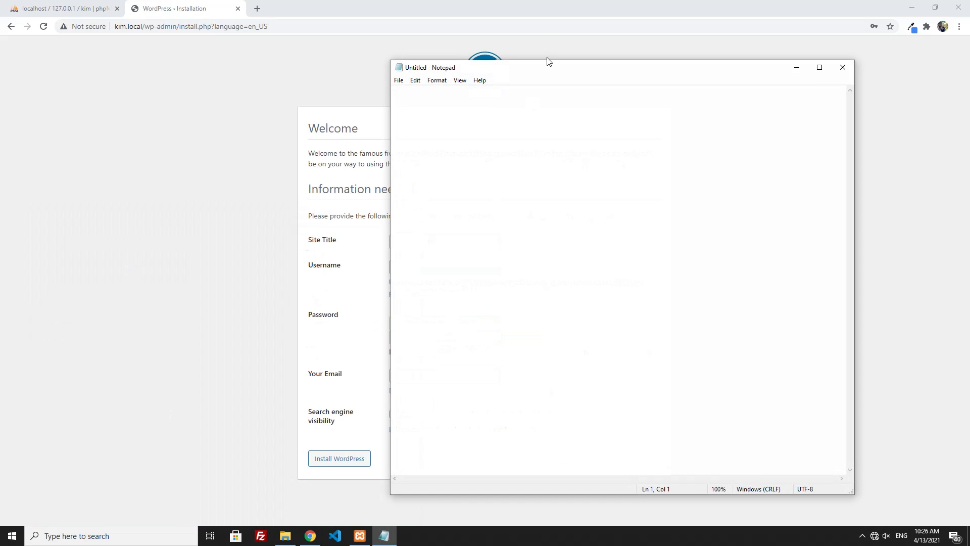
left_click_drag(437, 68, 673, 74)
left_click(426, 320)
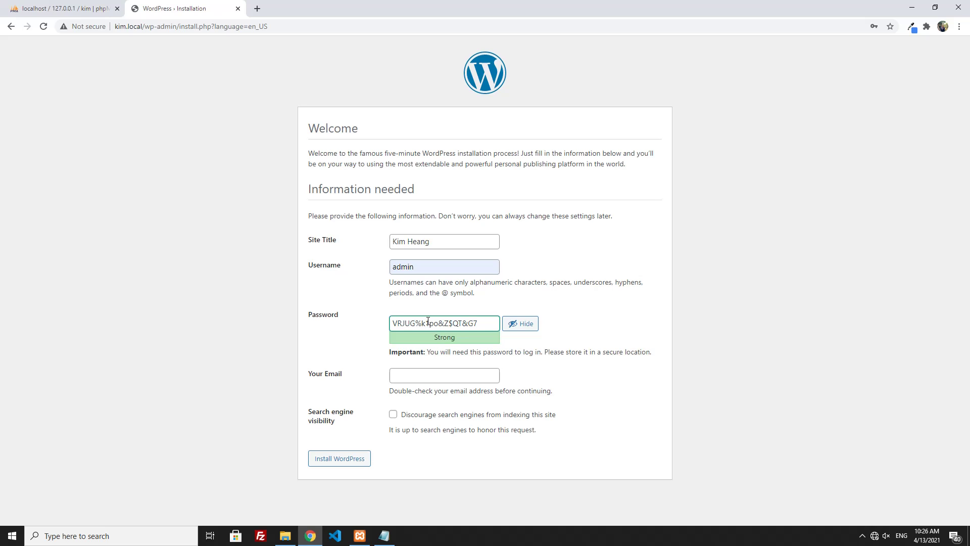
triple_click(427, 321)
key("ctrl+c")
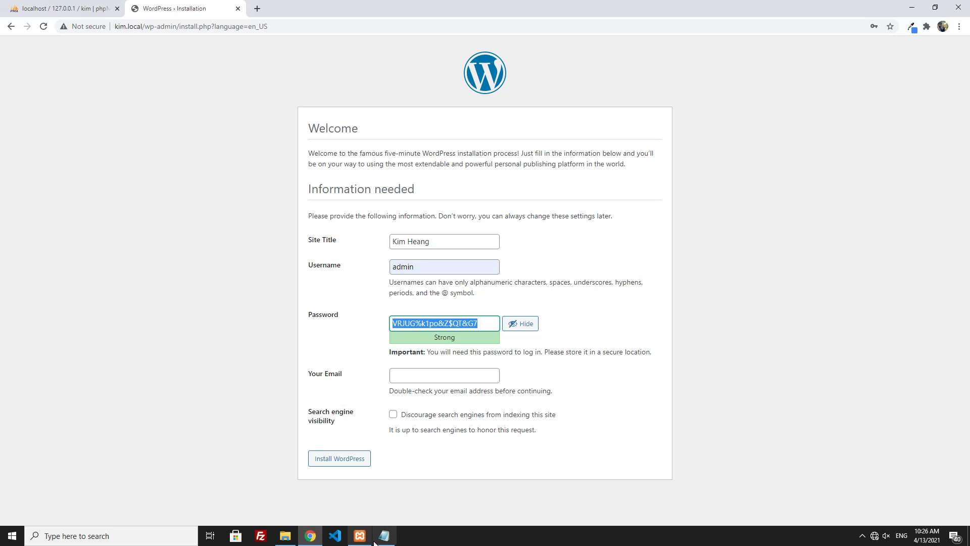
left_click(384, 535)
key("ctrl+v")
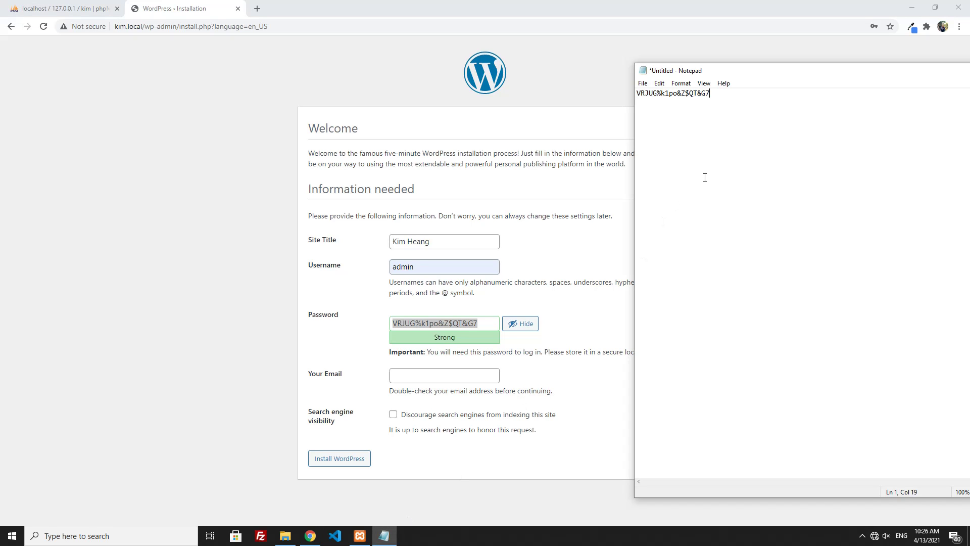
- Fill in the admin e-mail from autofill and install WordPress
left_click(411, 377)
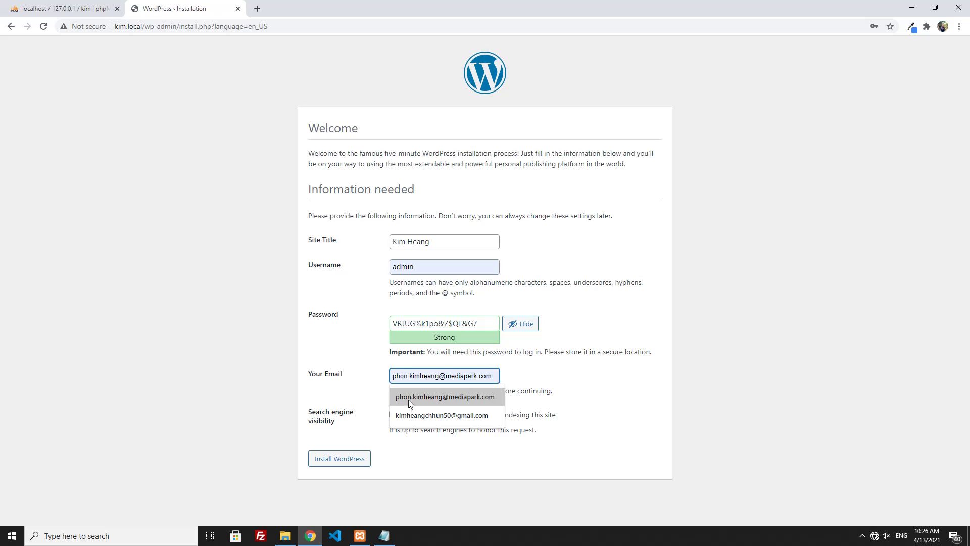
left_click(410, 415)
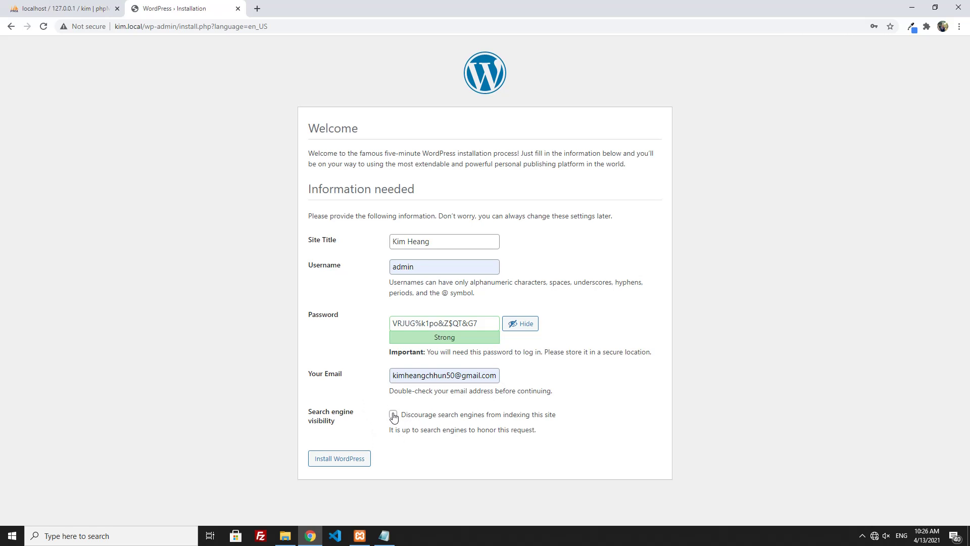
left_click(338, 463)
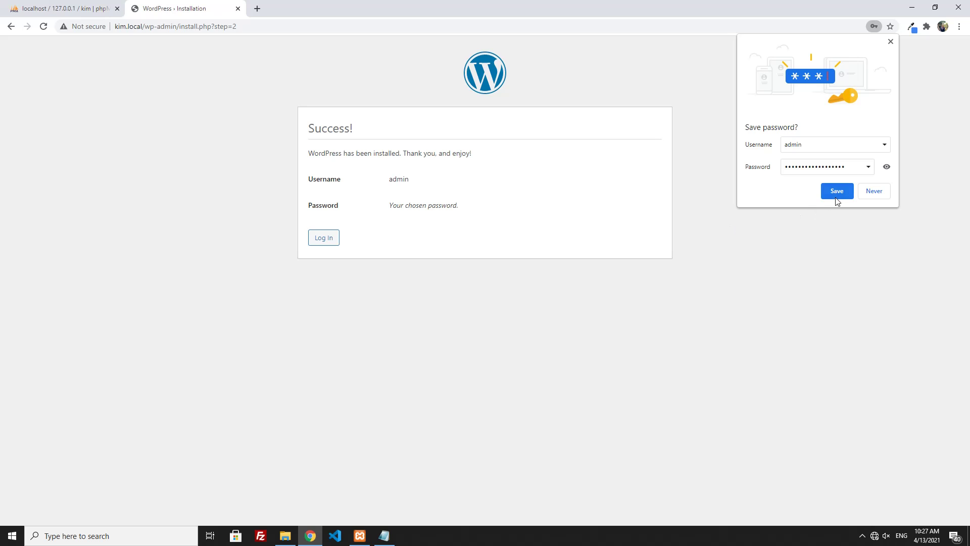
- Save the admin login in Chrome and autofill admin on the WordPress login page
left_click(837, 198)
left_click(322, 241)
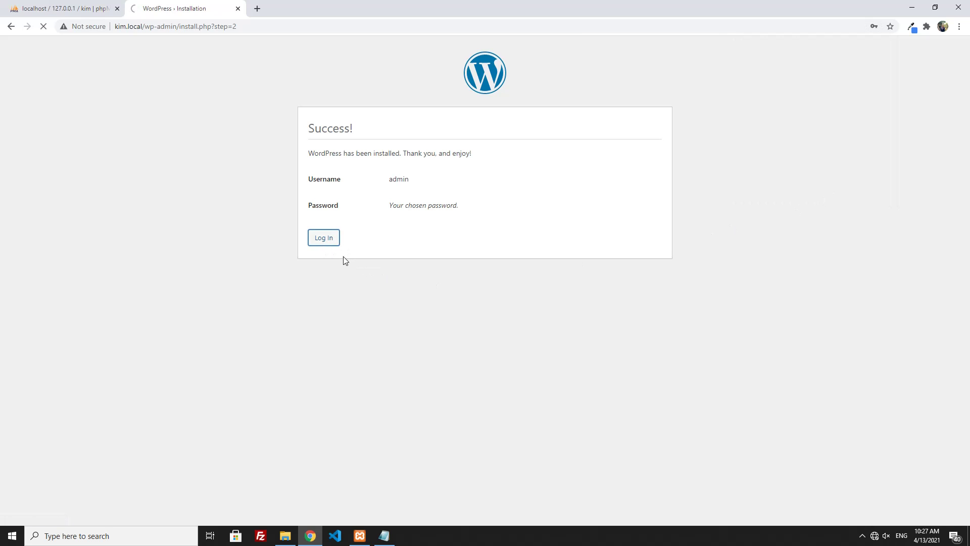
left_click(450, 205)
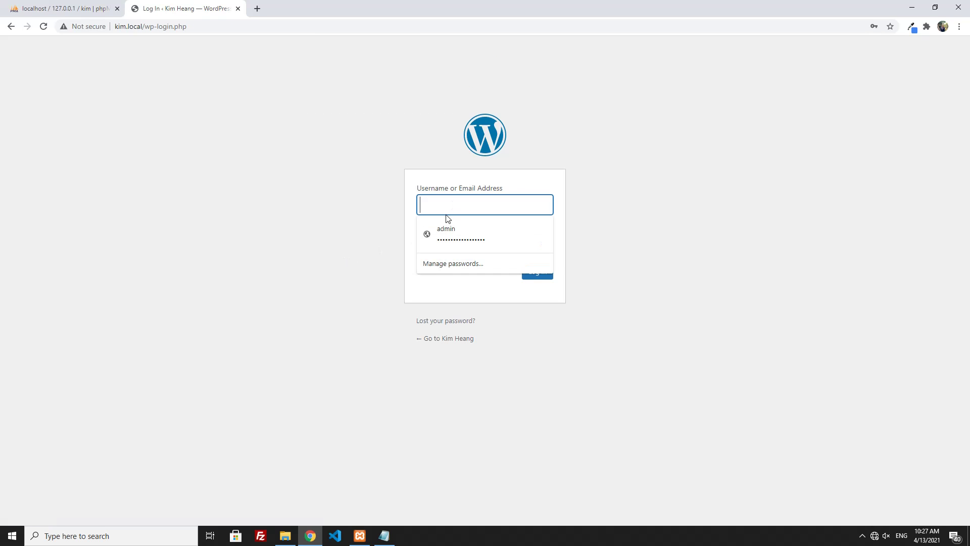
left_click(445, 230)
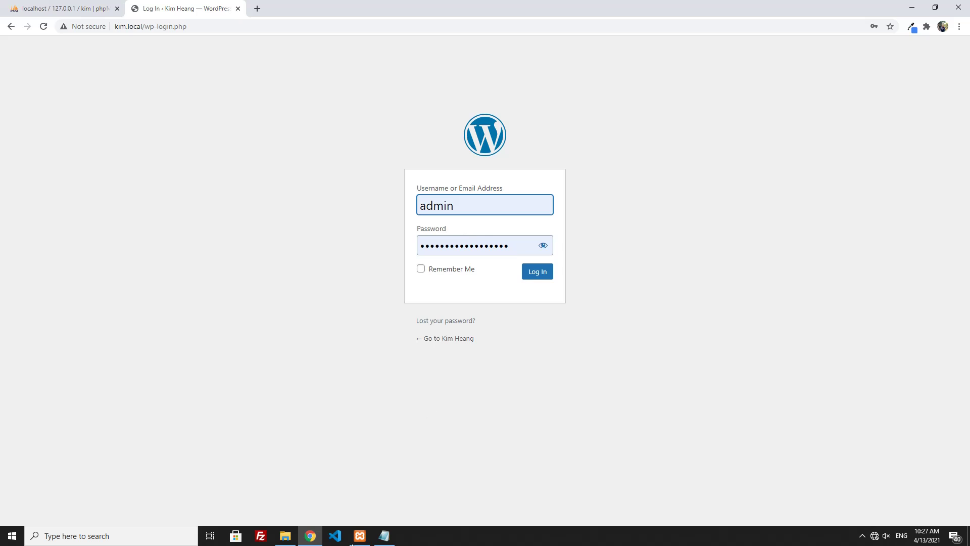
- Paste the stored password from Notepad into the password field and log in
left_click(384, 536)
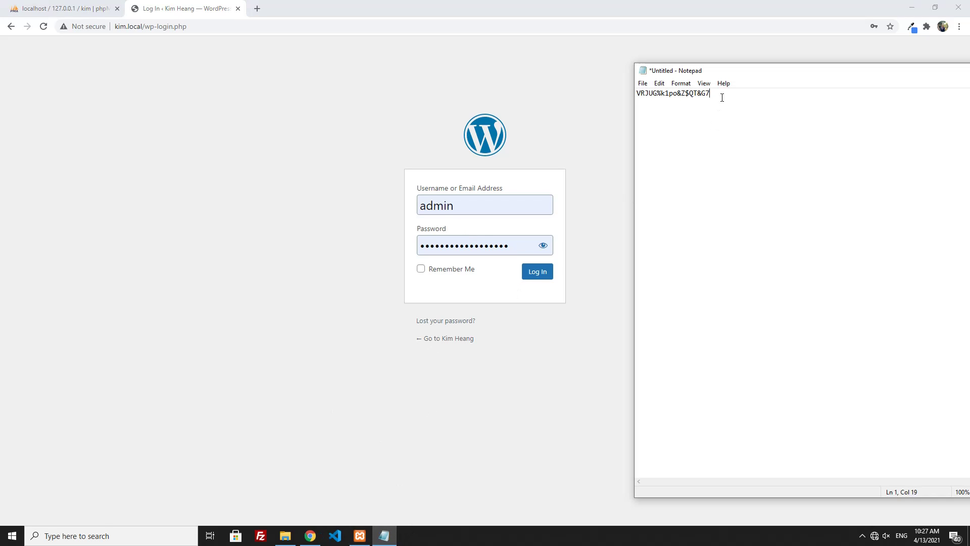
left_click_drag(722, 98, 610, 93)
left_click(461, 246)
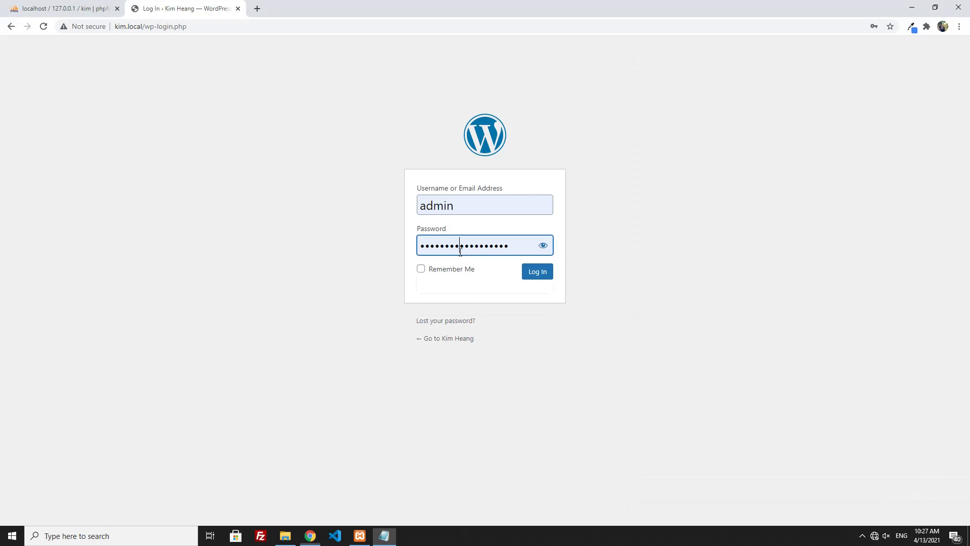
key("ctrl+a")
key("ctrl+v")
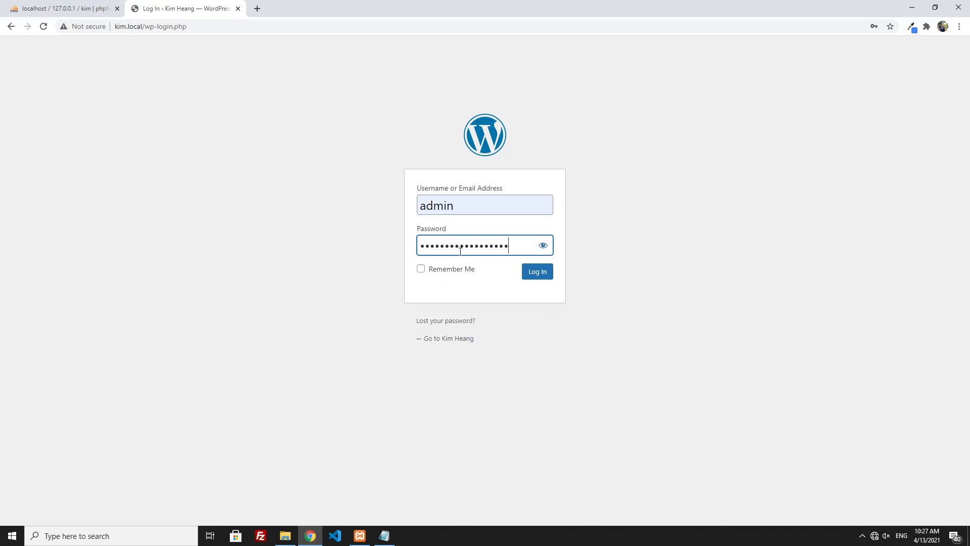
left_click(546, 272)
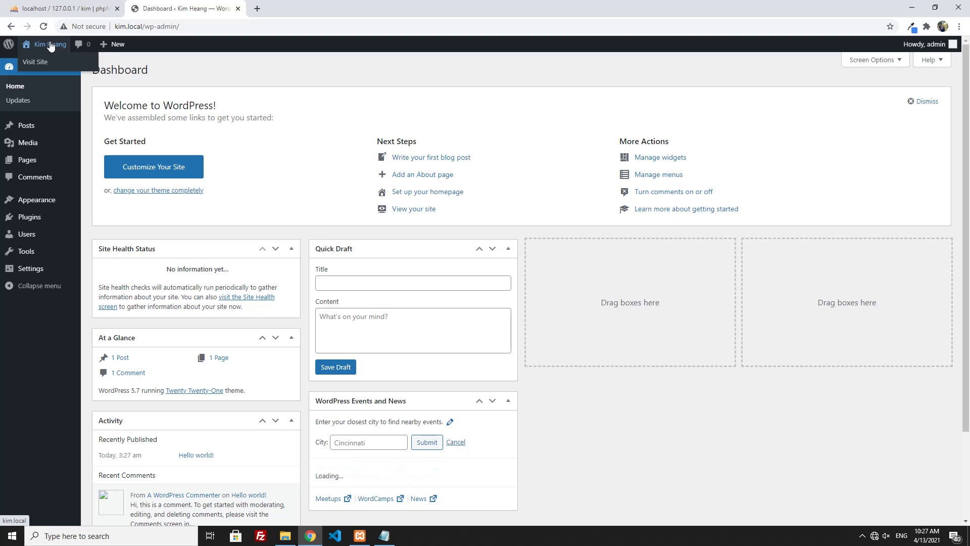
middle_click(50, 44)
left_click(304, 9)
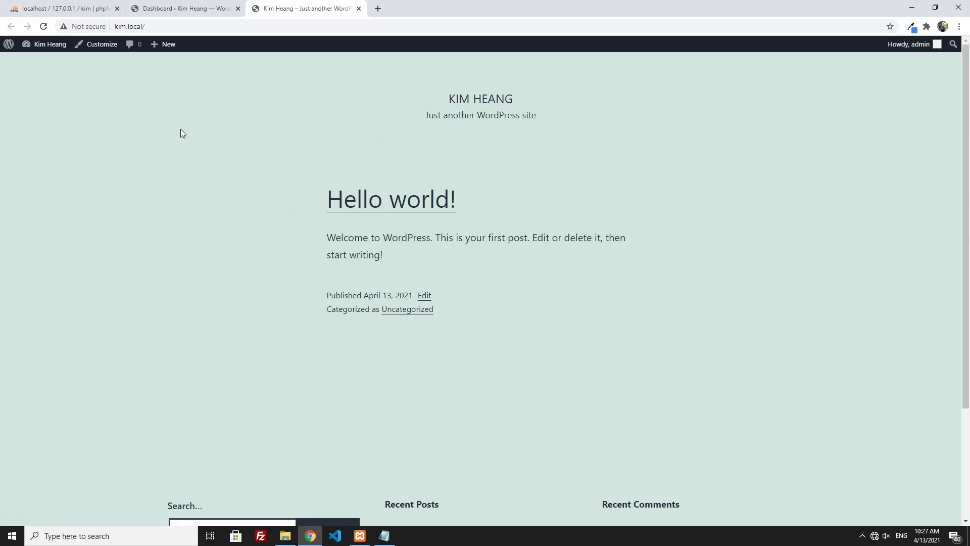
left_click_drag(181, 132, 693, 372)
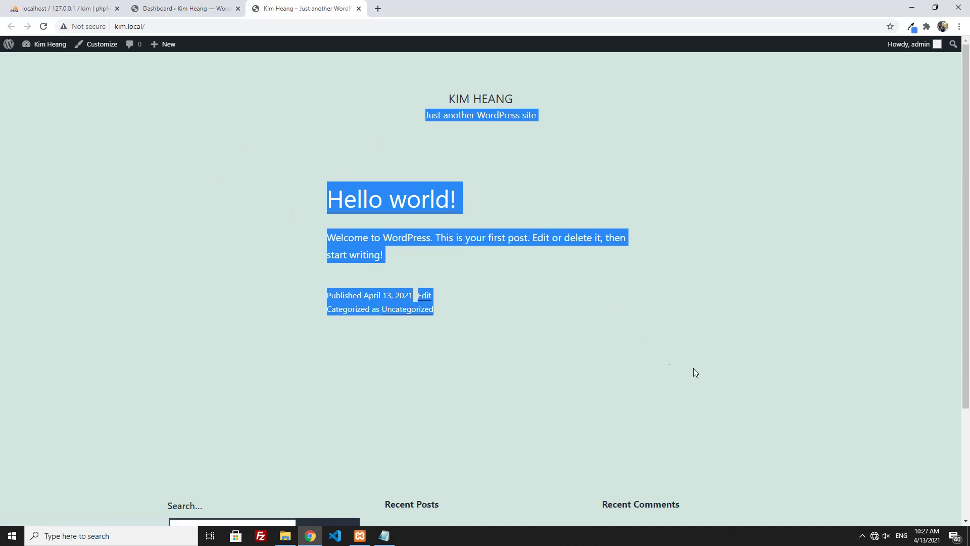